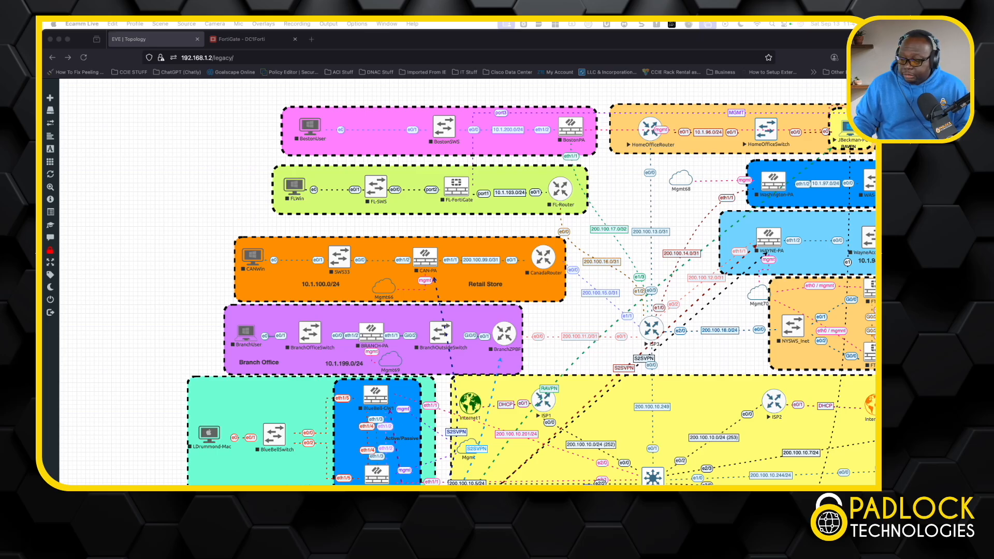
Examine the network topology from the branch and remote offices through the ISP area to the data center firewalls.
scroll(765, 252, down, 1)
scroll(468, 282, right, 6)
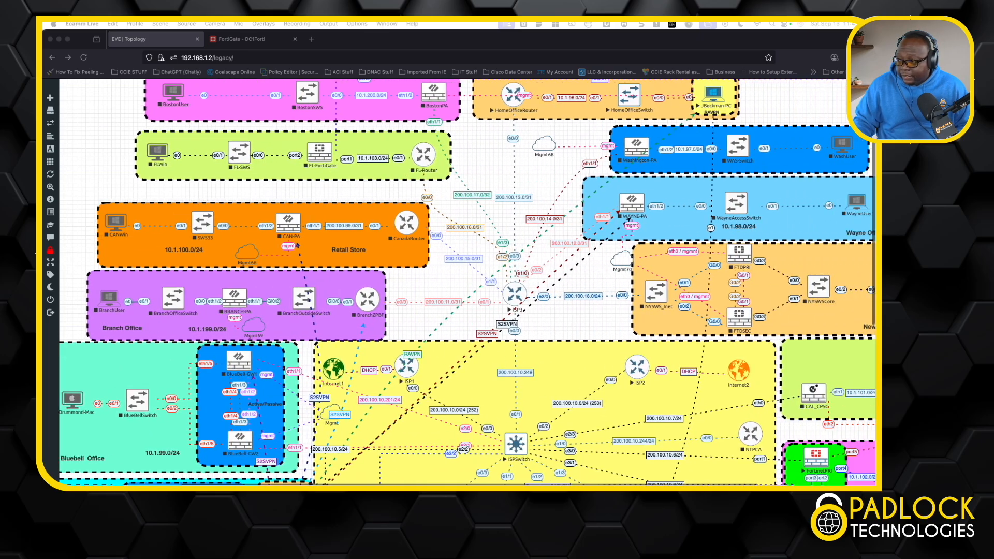
scroll(468, 282, down, 3)
scroll(467, 282, left, 3)
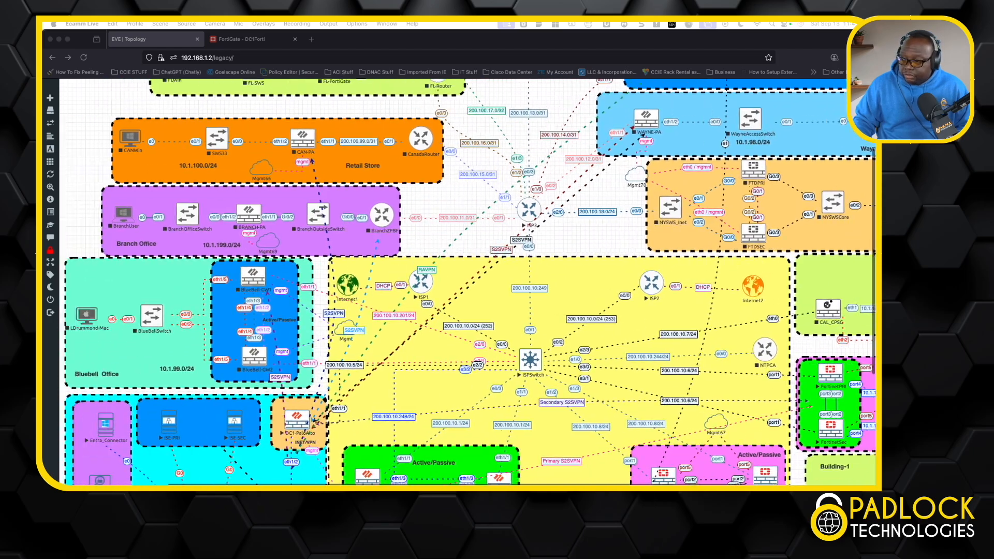
scroll(468, 282, down, 3)
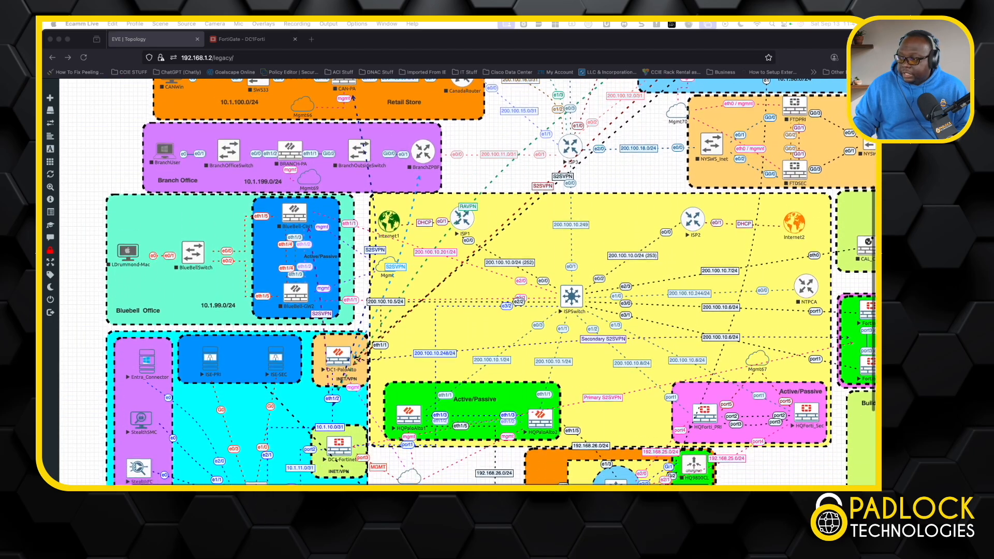
scroll(468, 283, down, 2)
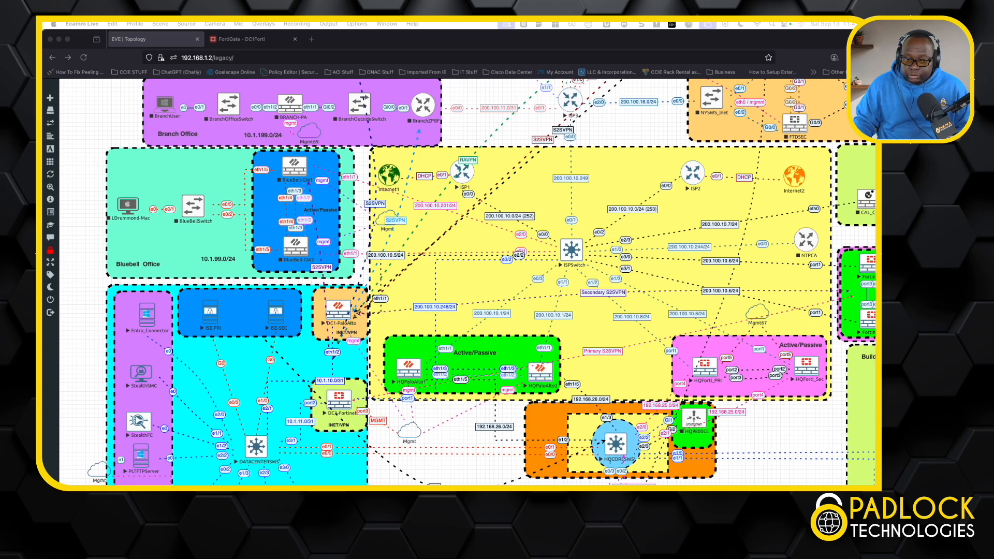
click(360, 282)
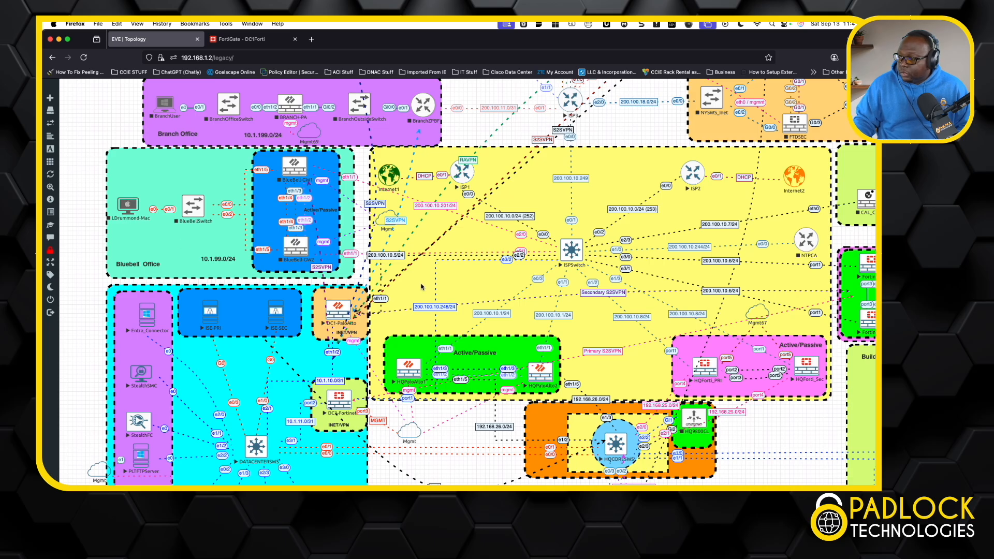
scroll(499, 261, up, 8)
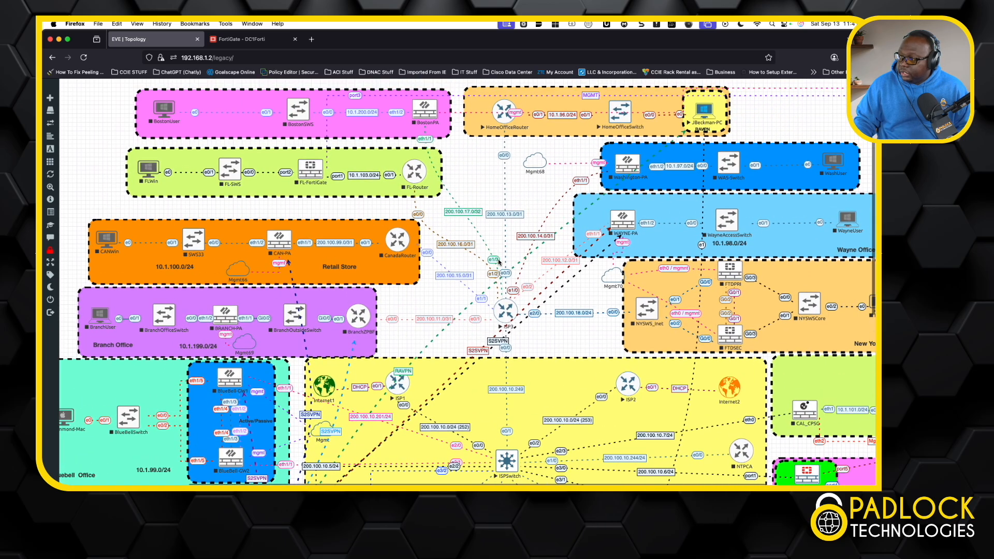
scroll(499, 262, up, 2)
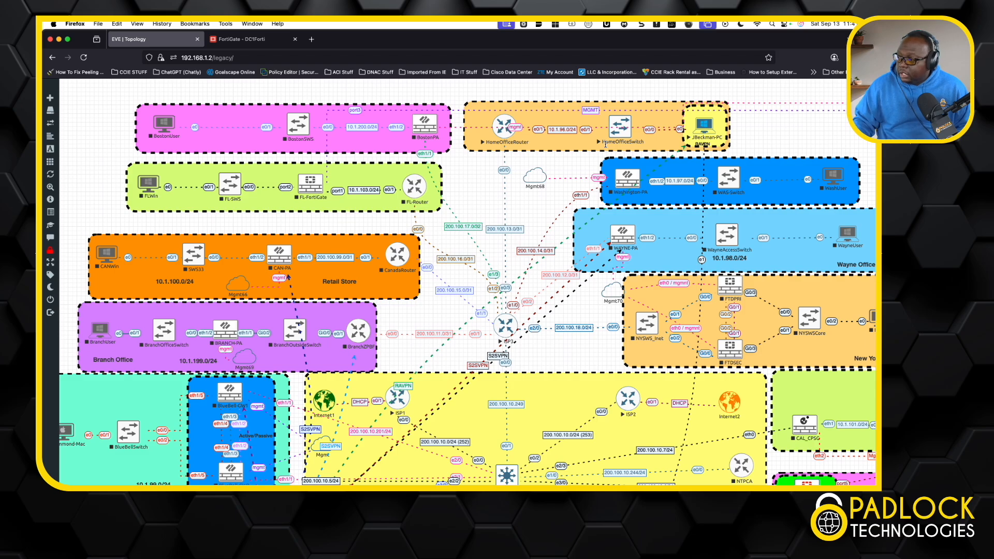
scroll(606, 144, down, 5)
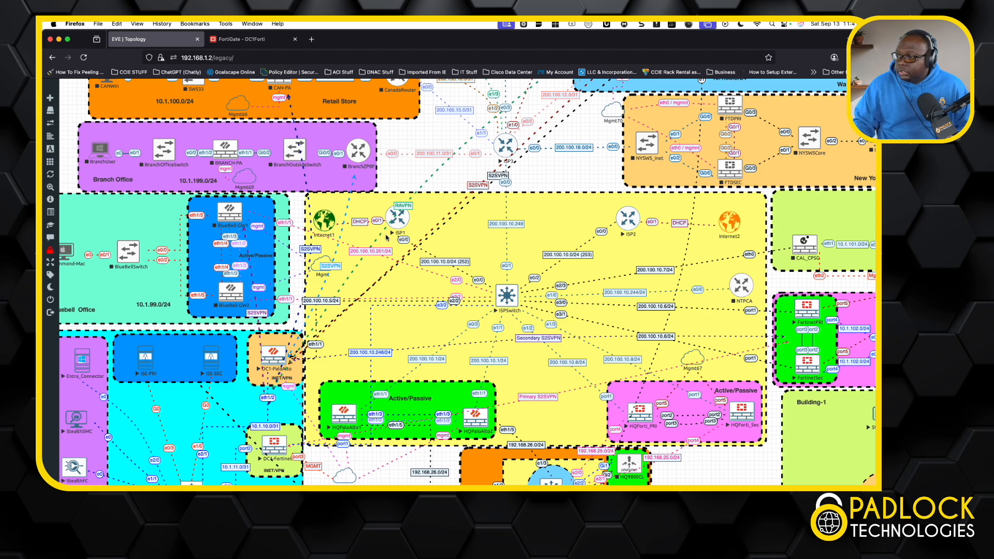
Switch to the DC1Forti FortiGate and review its status dashboard down to the IPsec and SSL-VPN widgets.
click(251, 39)
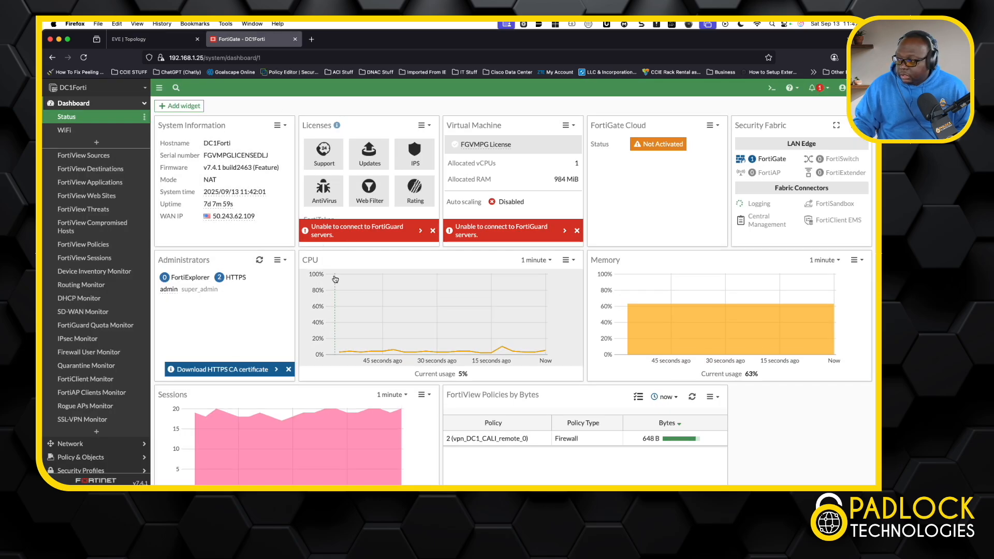
scroll(334, 278, down, 5)
scroll(334, 278, down, 2)
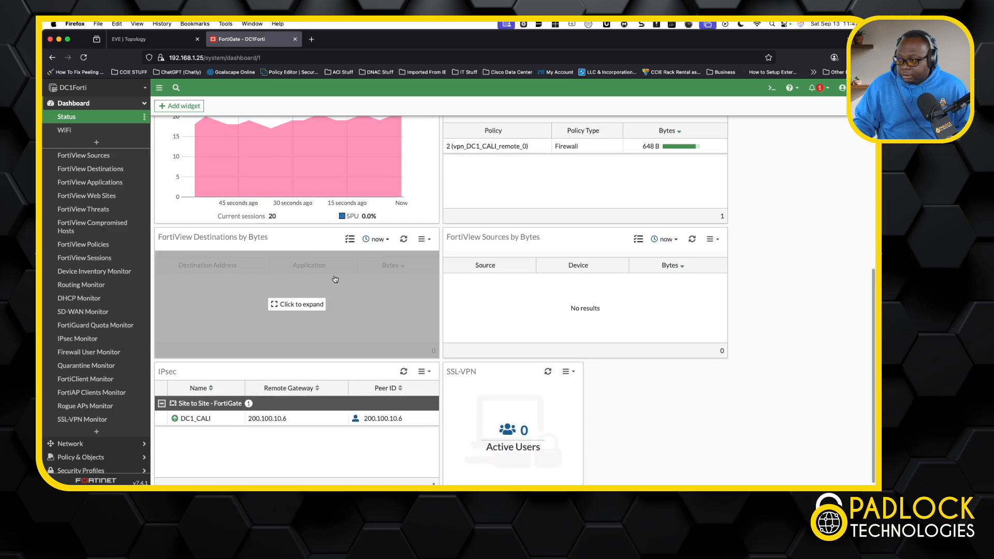
scroll(335, 279, up, 2)
scroll(335, 279, down, 2)
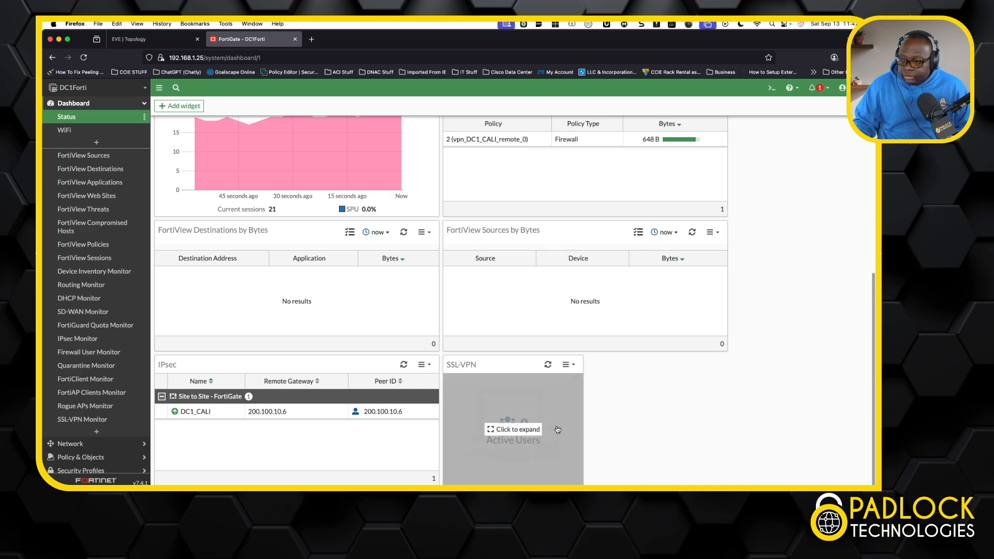
Display the LDAP servers configured for user authentication.
click(143, 103)
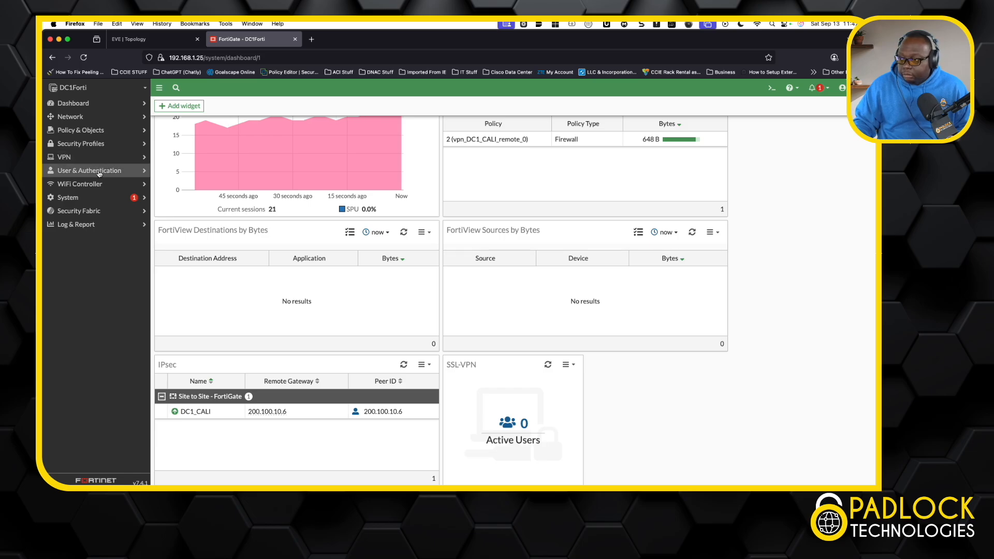
click(100, 173)
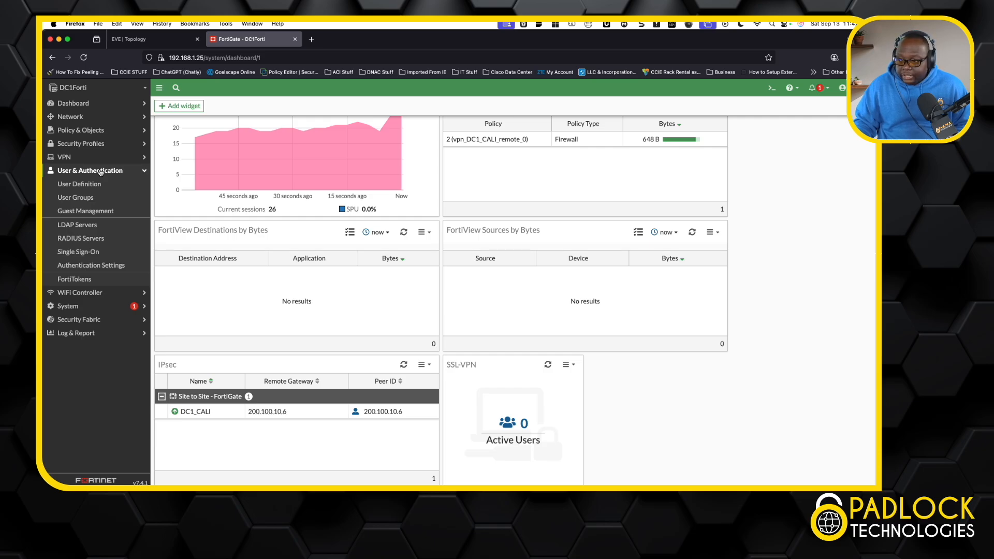
click(78, 226)
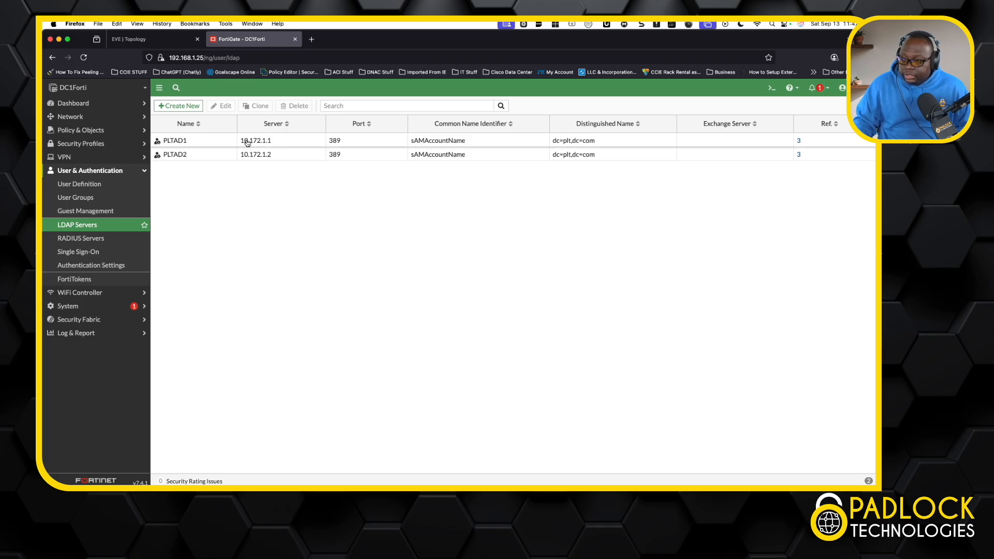
Inspect the remote groups of the RAVPNUsers user group and close it without changes.
click(77, 198)
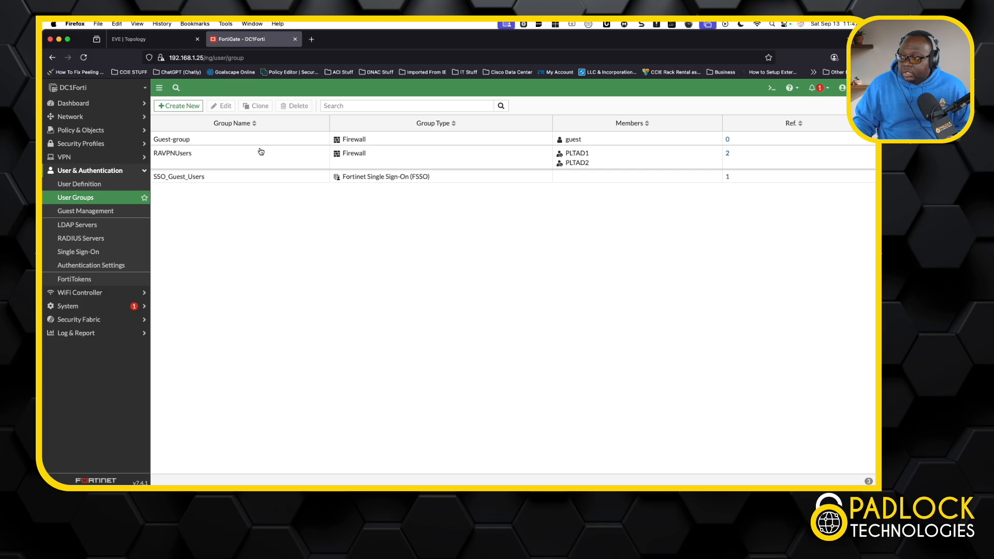
click(197, 165)
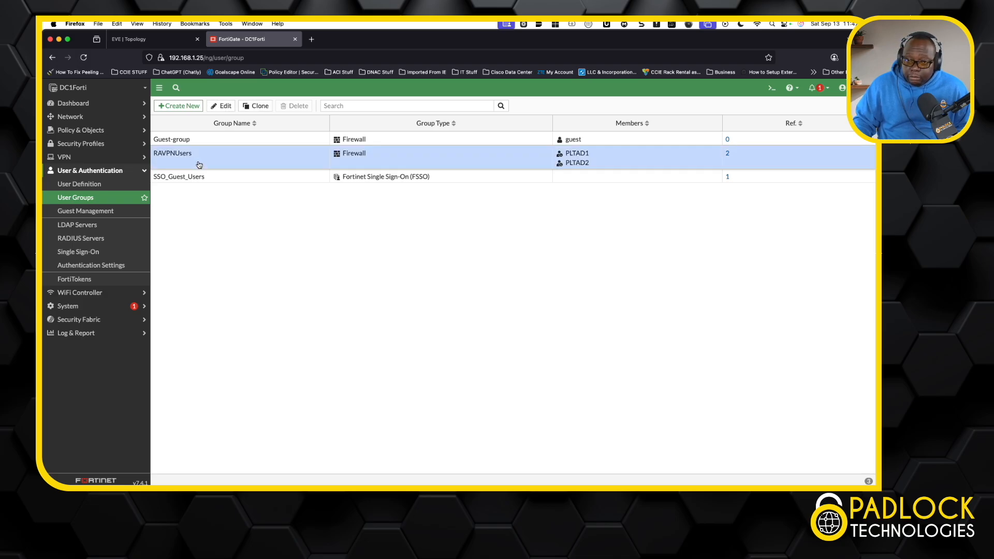
double_click(199, 164)
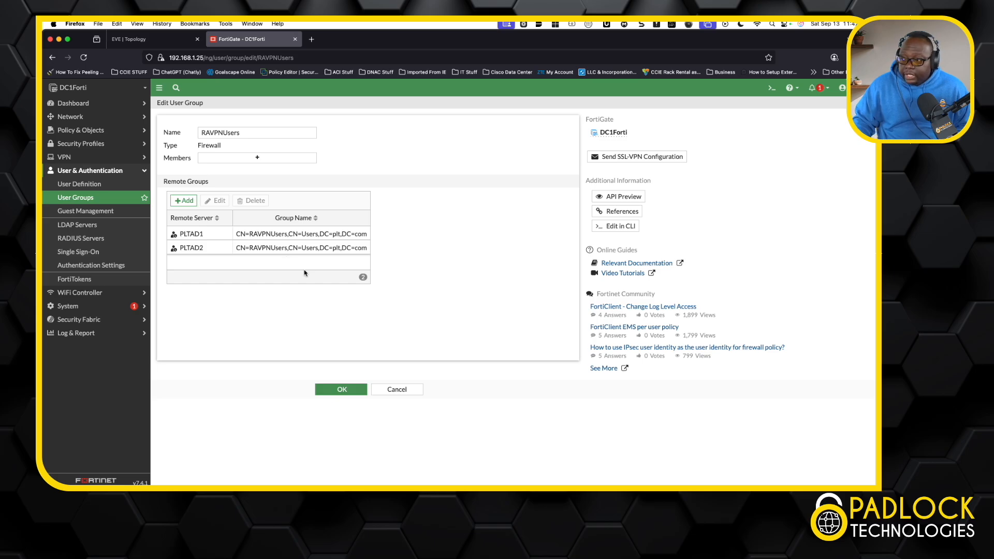
click(399, 392)
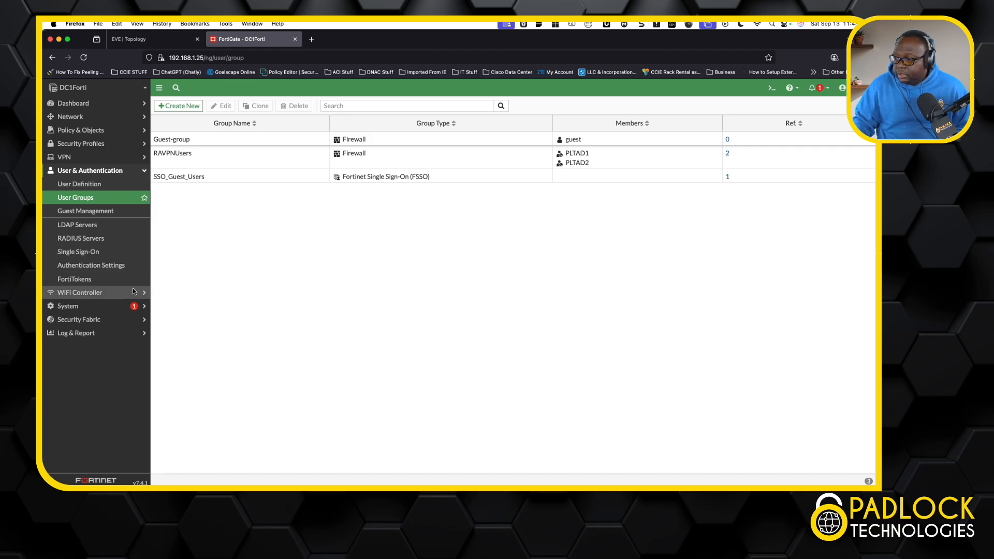
View the Security Fabric external connectors and the settings form for a new Poll Active Directory Server connector, then cancel it.
click(95, 319)
click(97, 294)
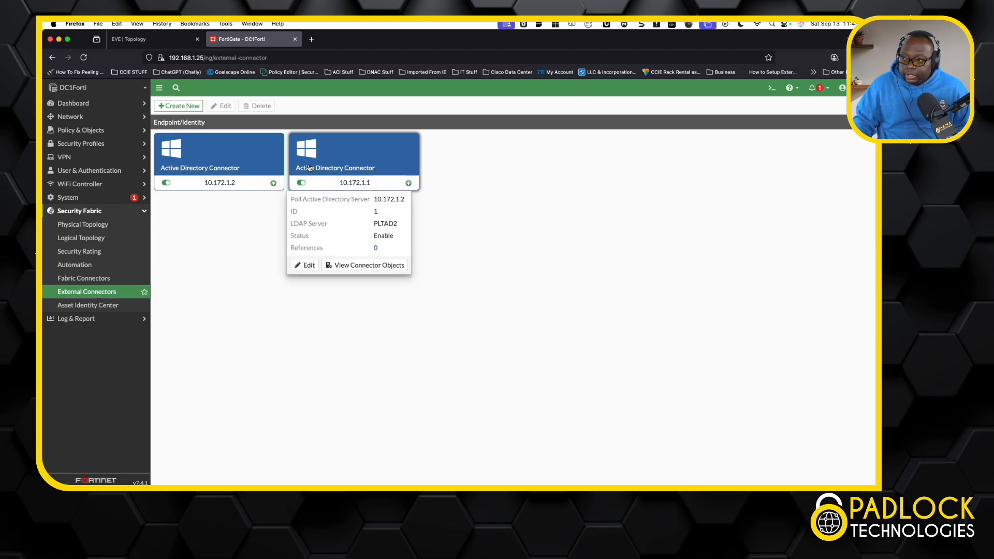
click(189, 106)
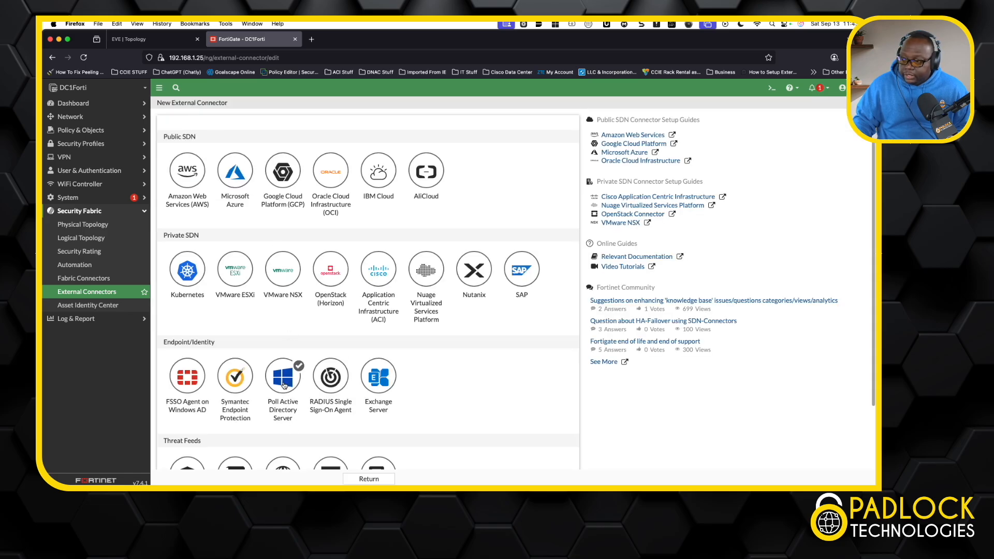
click(285, 384)
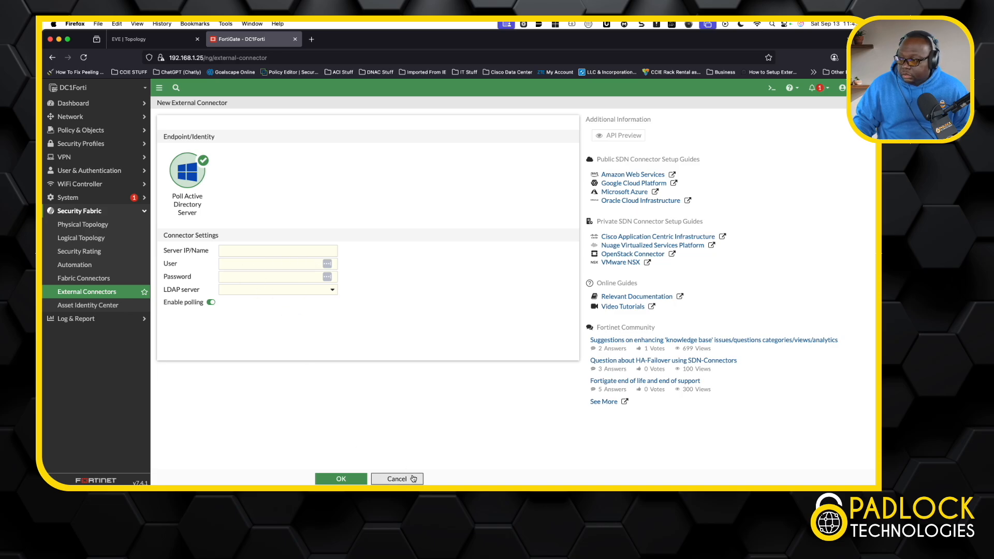
click(397, 479)
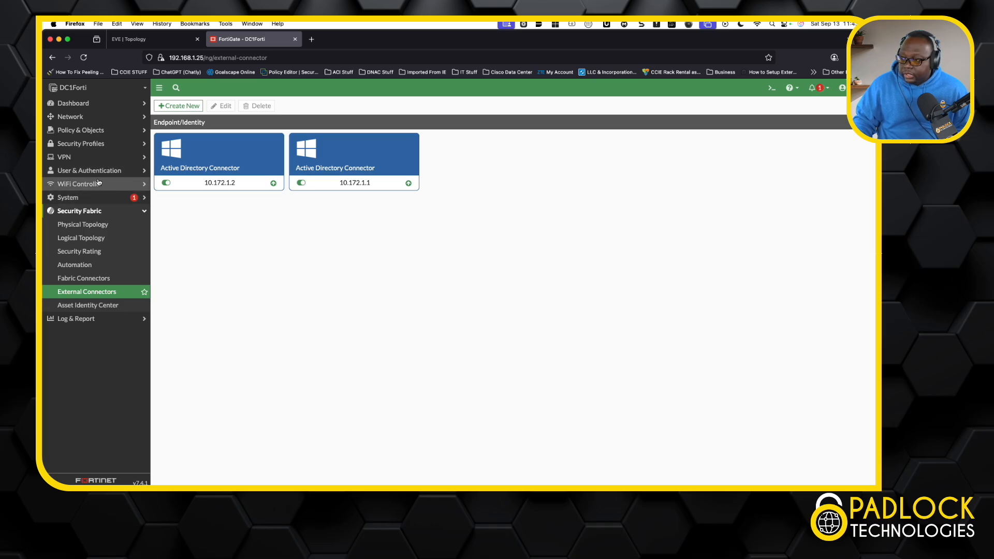
Display the system certificates installed on the firewall.
click(85, 144)
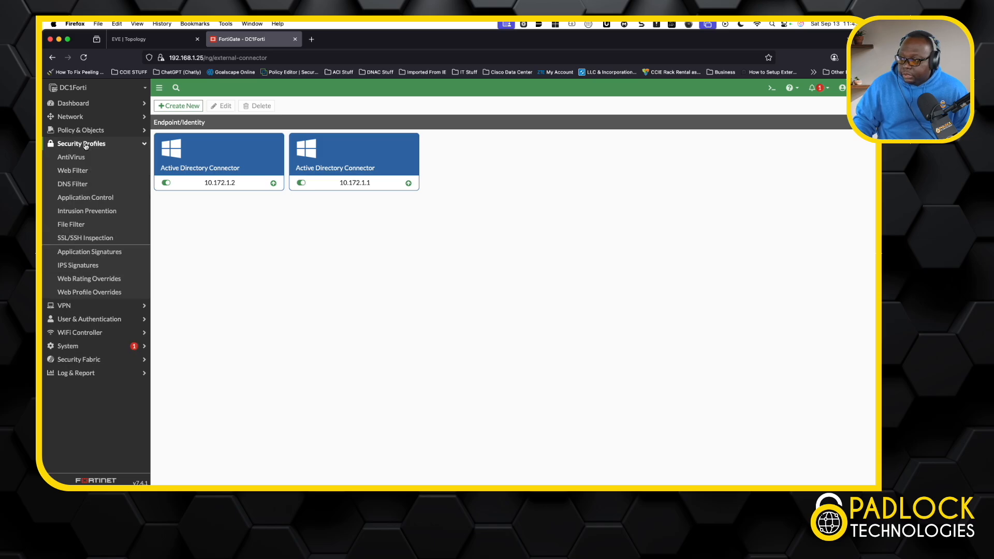
click(87, 131)
click(88, 131)
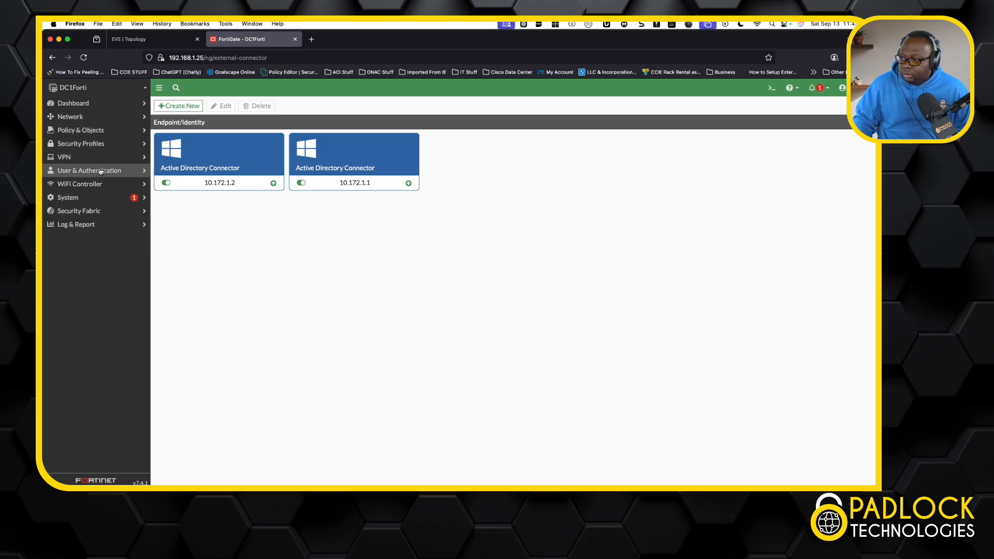
click(96, 197)
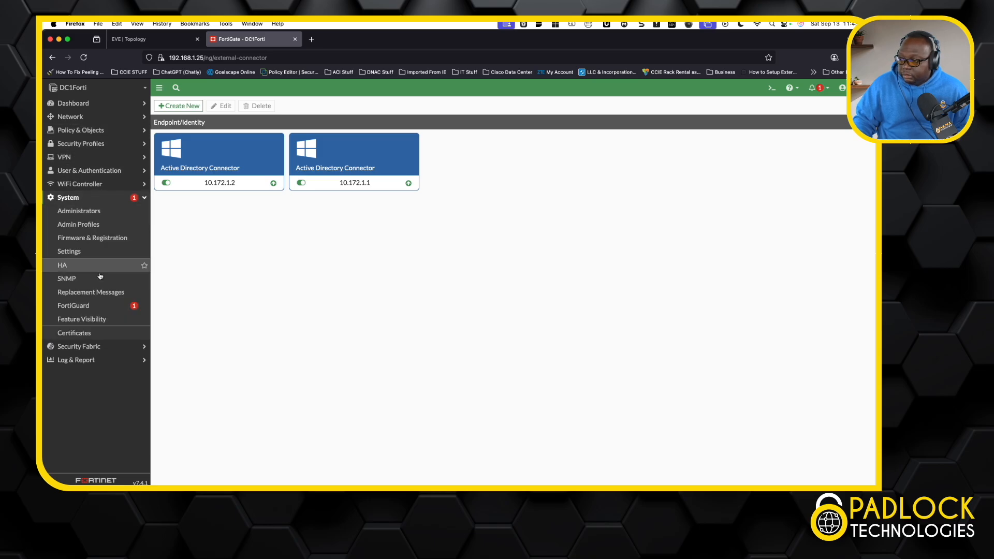
click(100, 333)
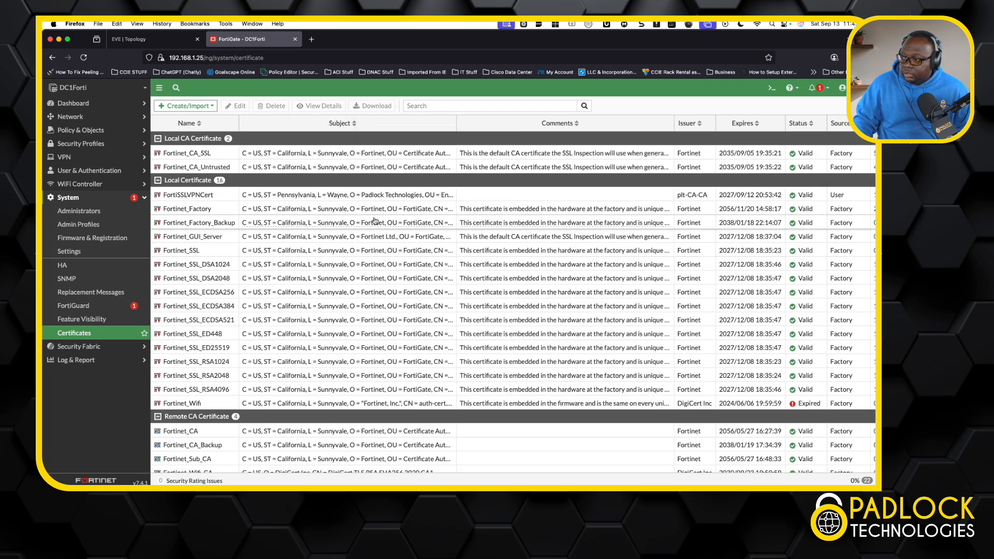
Review the certificate details of FortiSSLVPNCert, from subject and issuer to its extensions, and close them.
mouse_move(363, 196)
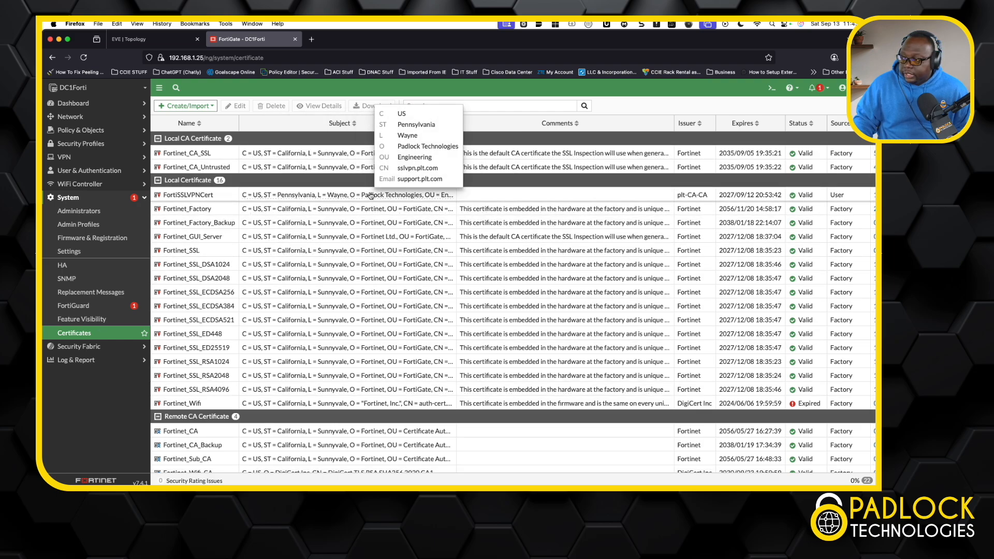
click(234, 200)
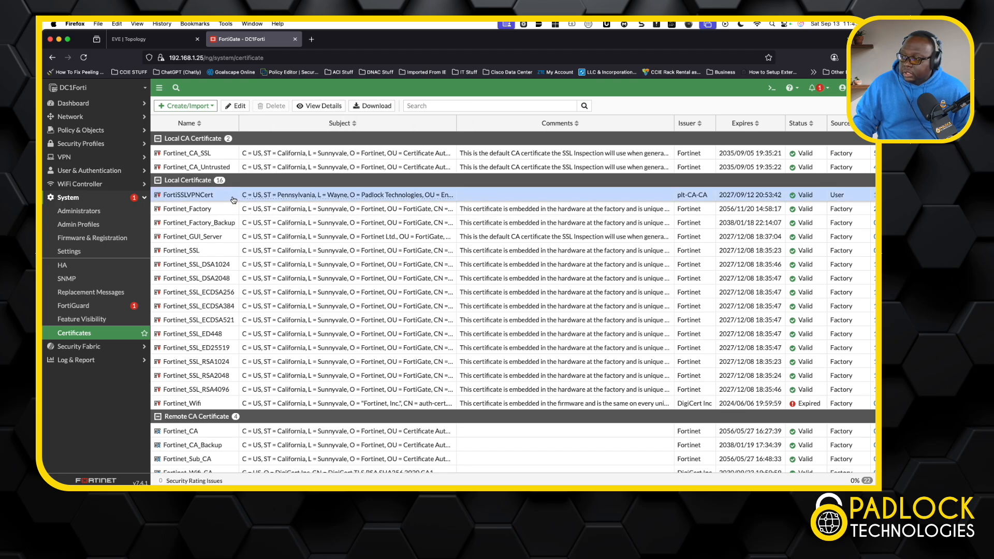
double_click(233, 200)
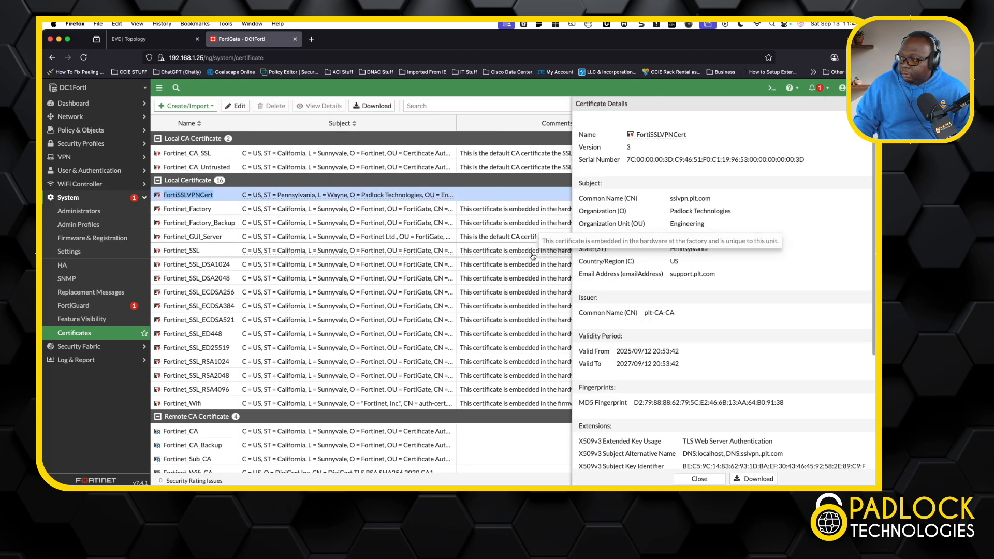
scroll(669, 360, down, 1)
scroll(668, 360, down, 3)
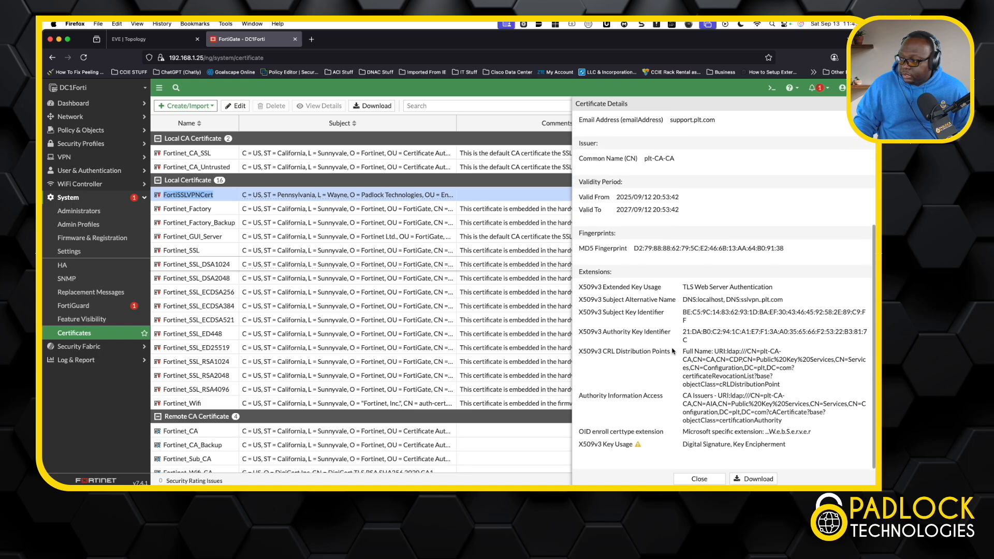
scroll(672, 355, up, 4)
scroll(716, 413, down, 1)
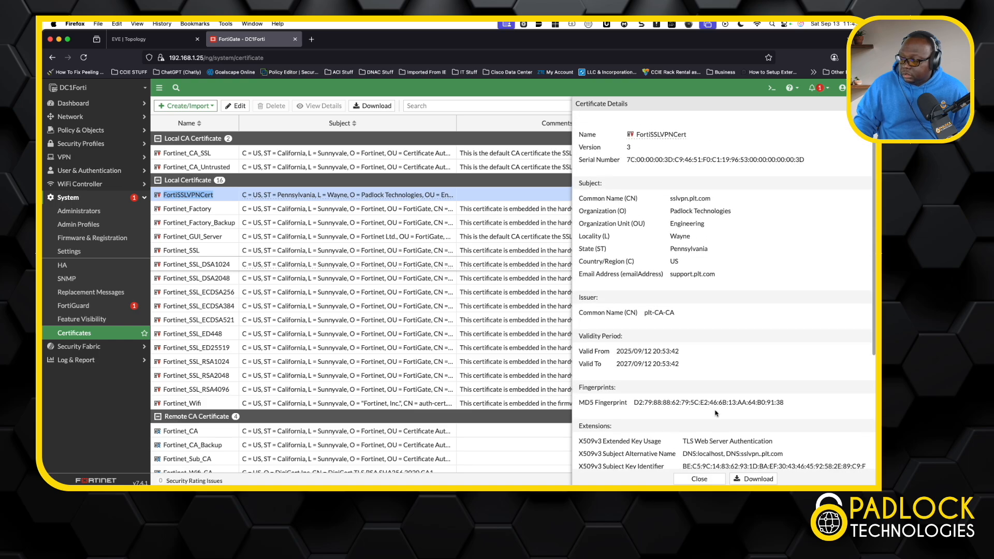
click(703, 479)
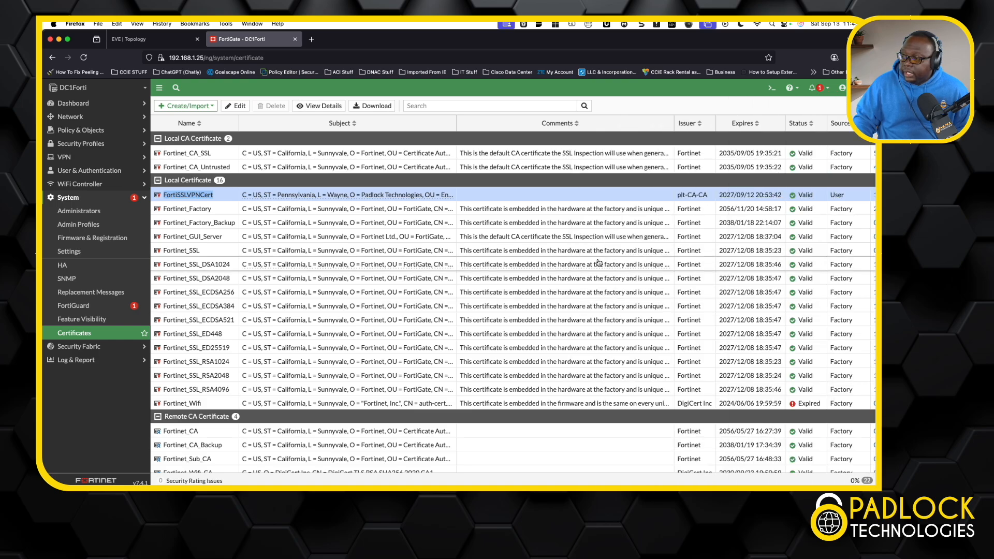
View the certificate import form with the PKCS #12 Certificate type selected, then cancel it.
click(188, 106)
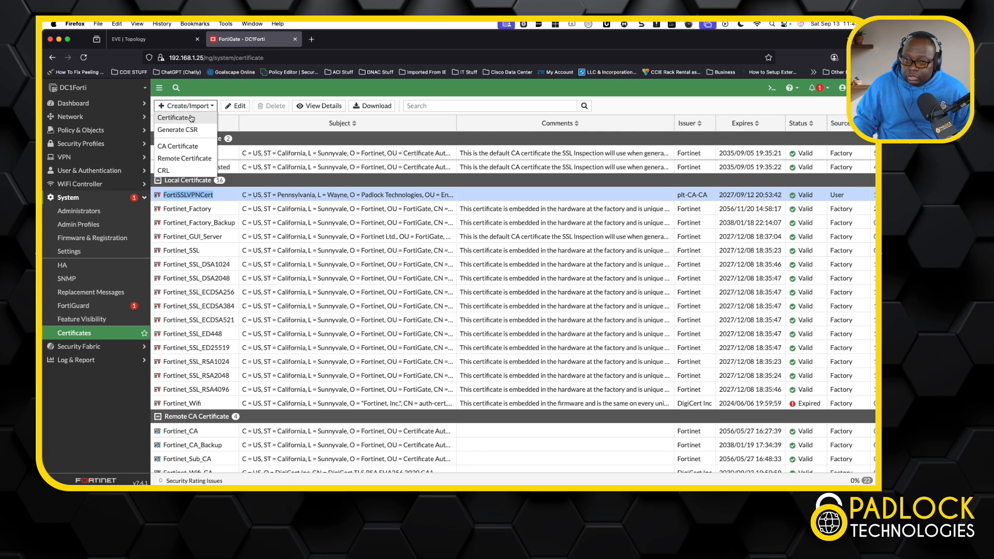
click(190, 119)
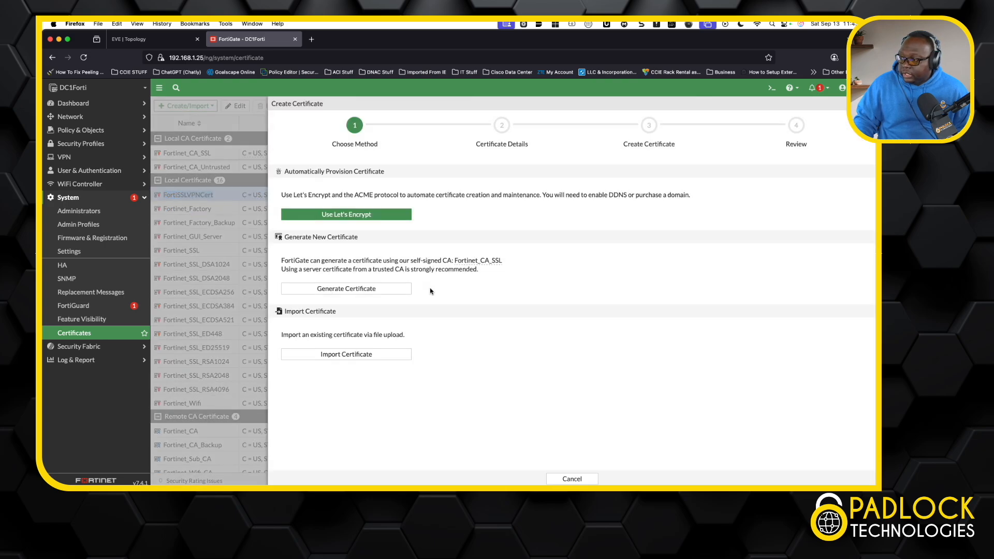
click(359, 355)
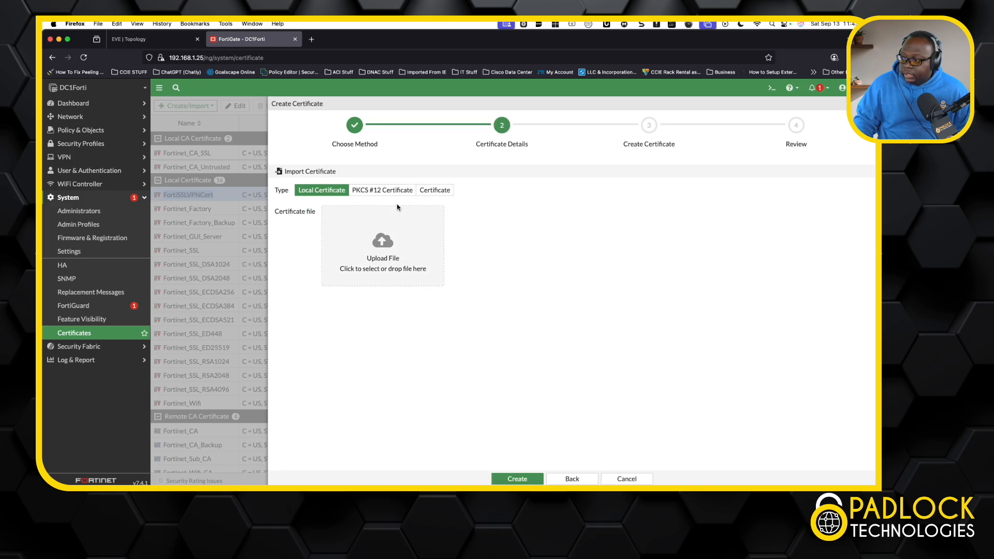
click(386, 190)
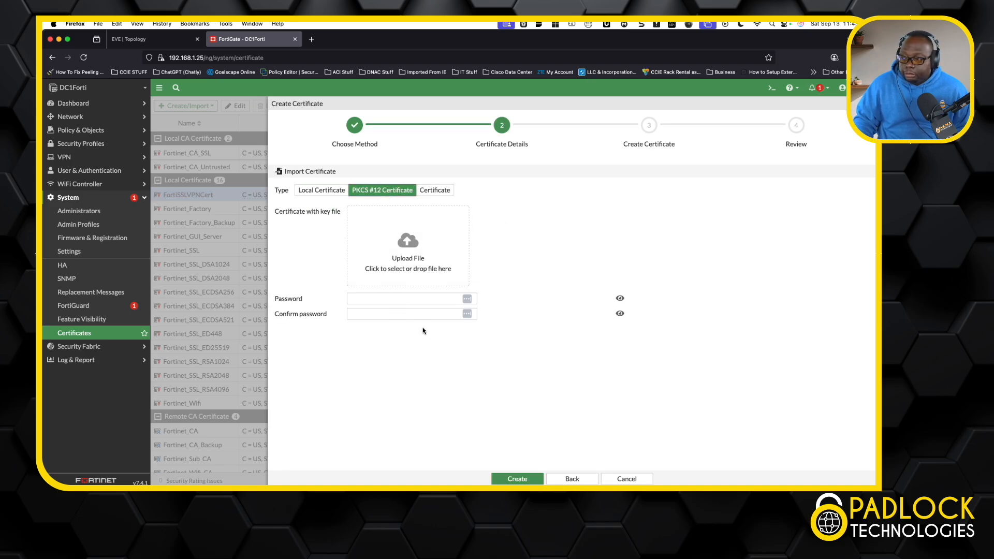
click(627, 479)
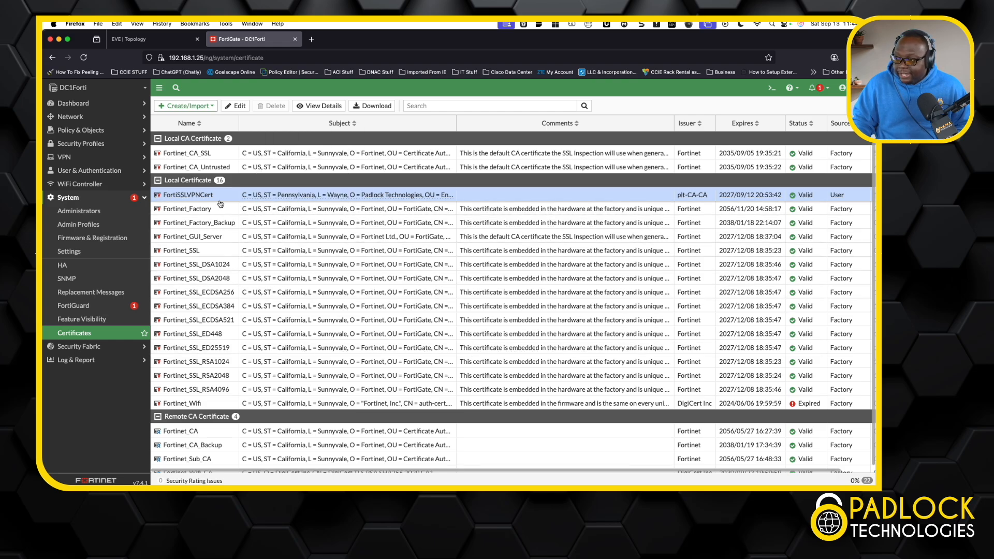
Display the Feature Visibility settings of the firewall to check which core and additional features are enabled.
click(103, 159)
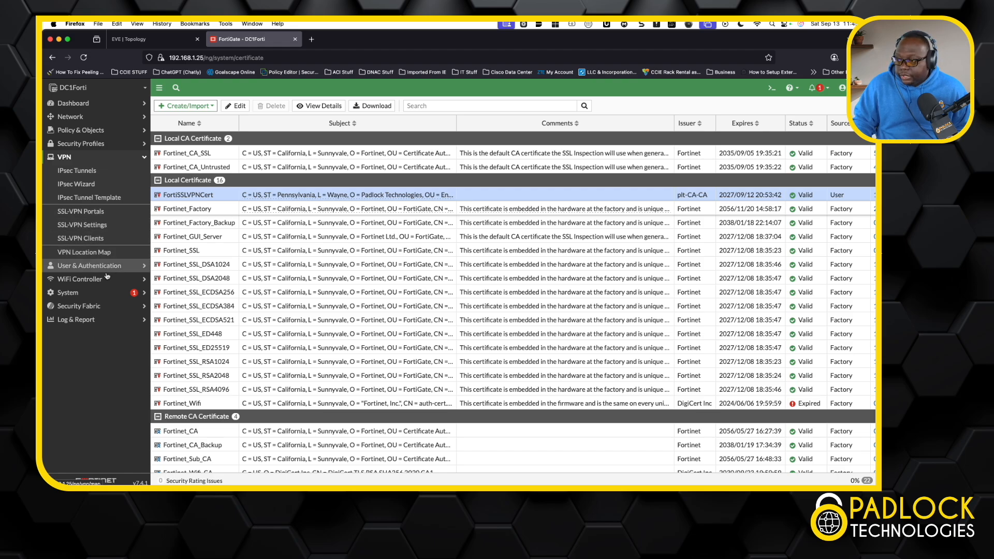
click(94, 294)
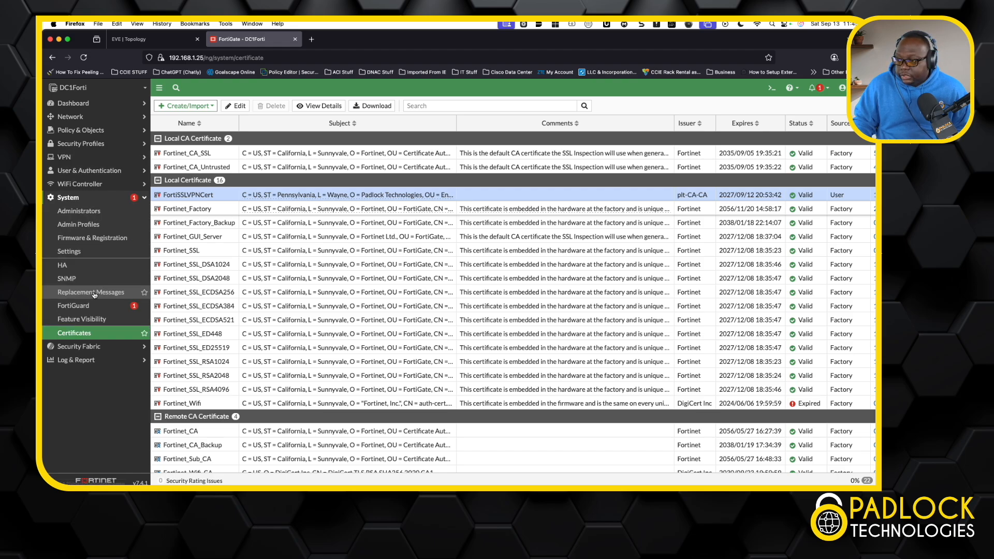
click(99, 320)
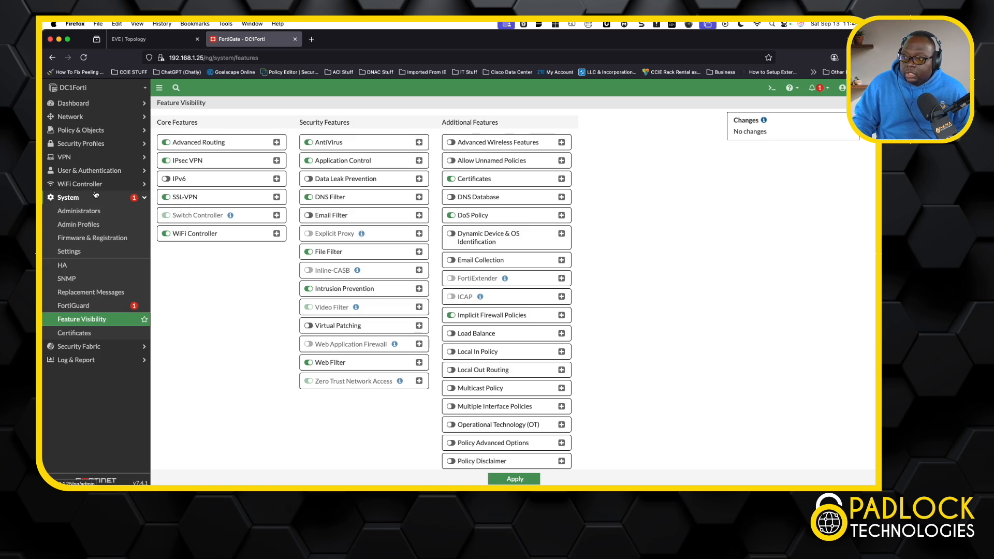
Review the SSL-VPN connection settings and the available server certificates, keeping FortiSSLVPNCert selected.
click(67, 158)
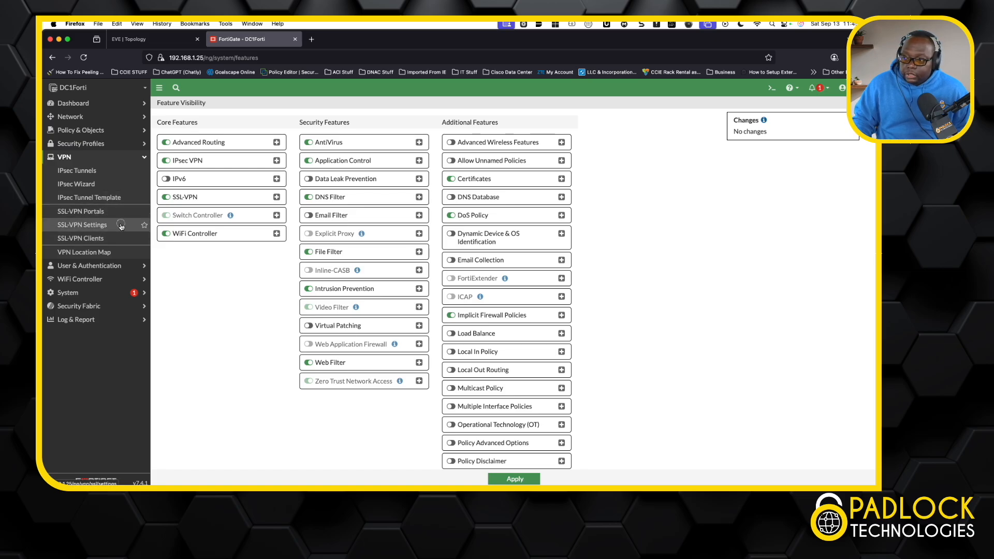
click(121, 226)
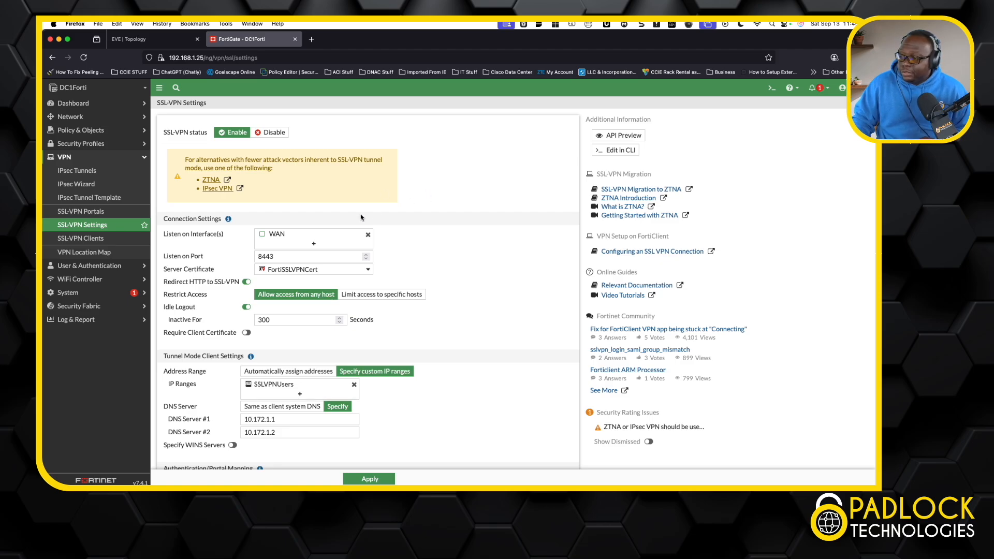
mouse_move(298, 234)
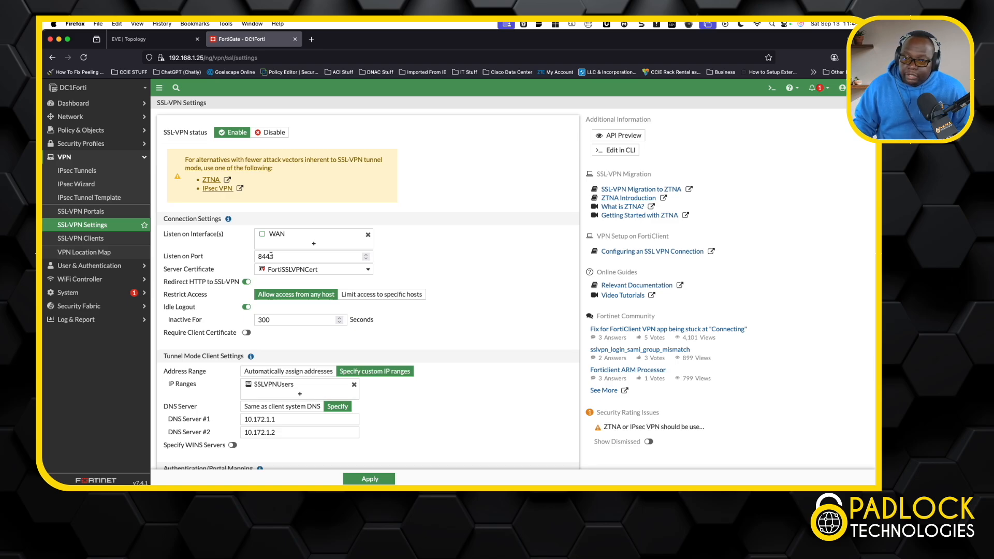
scroll(440, 229, down, 1)
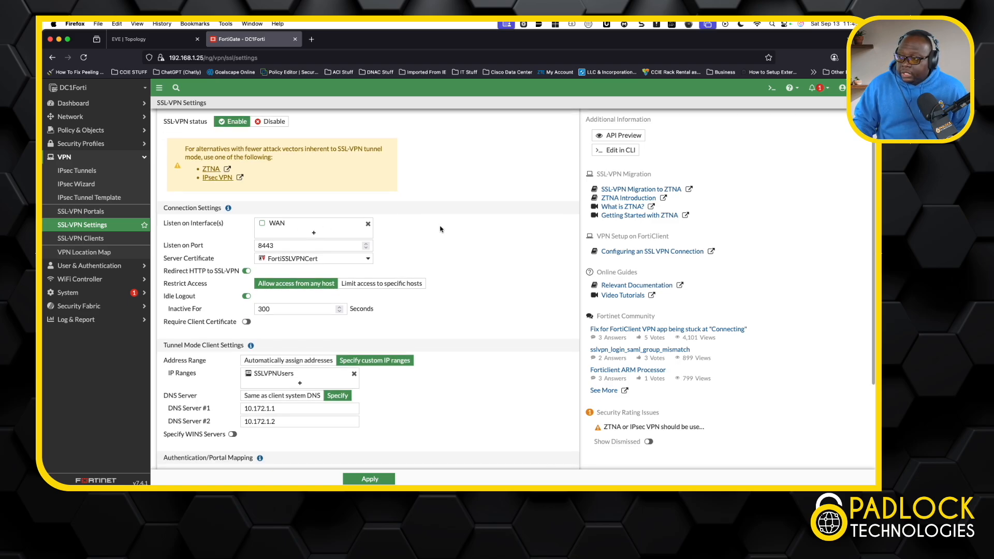
click(368, 259)
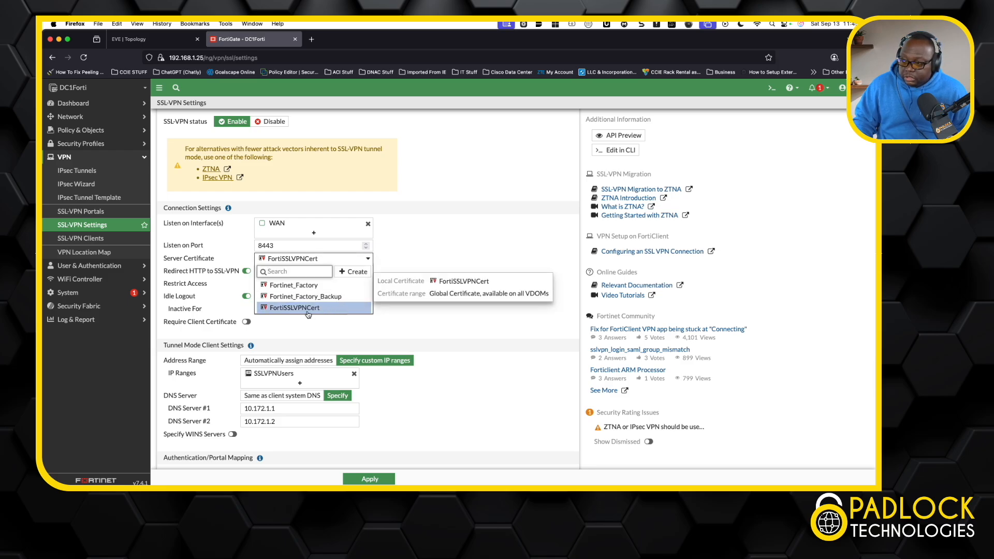
click(308, 310)
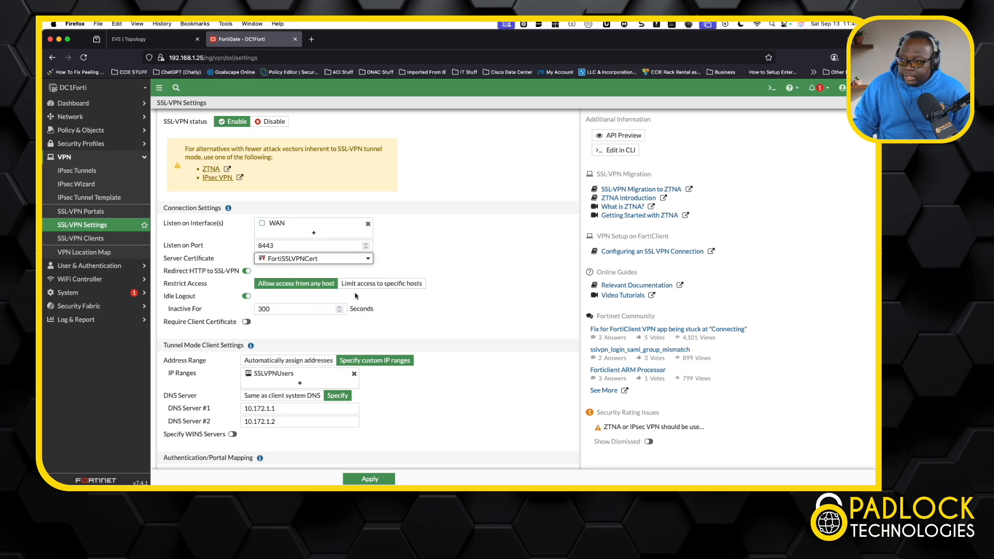
Review the SSL-VPN tunnel mode client settings and the authentication/portal mappings for RAVPNUsers and All Other Users/Groups.
scroll(321, 355, down, 2)
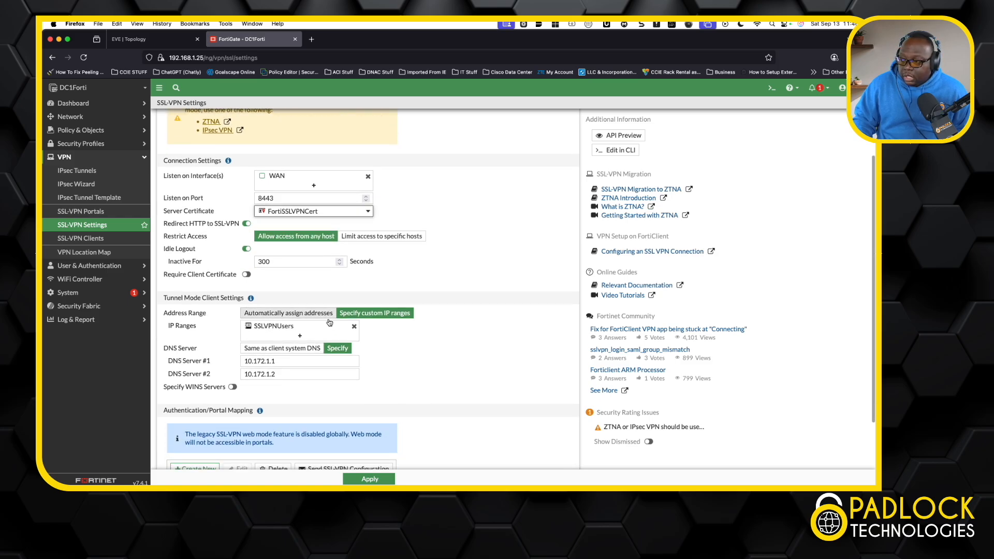
mouse_move(269, 332)
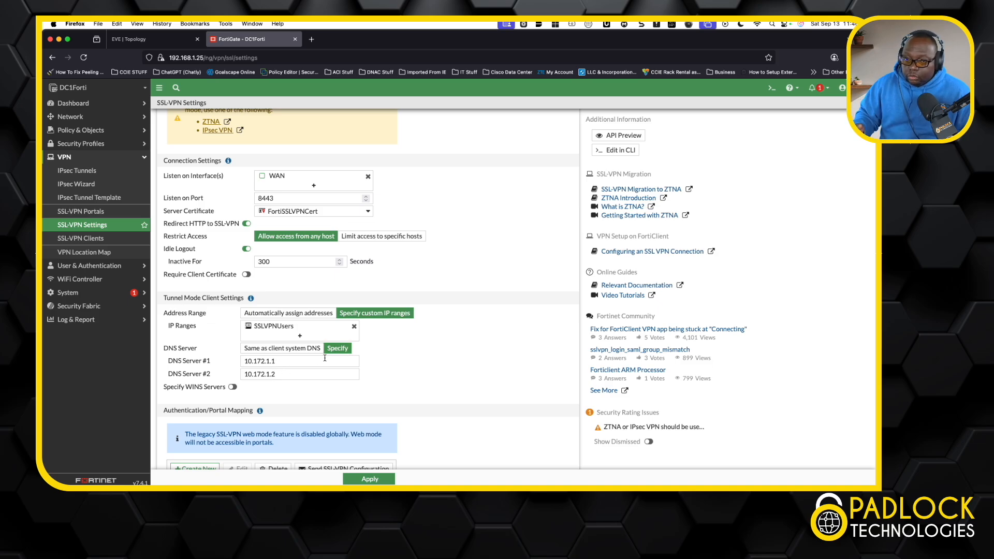
scroll(386, 362, down, 4)
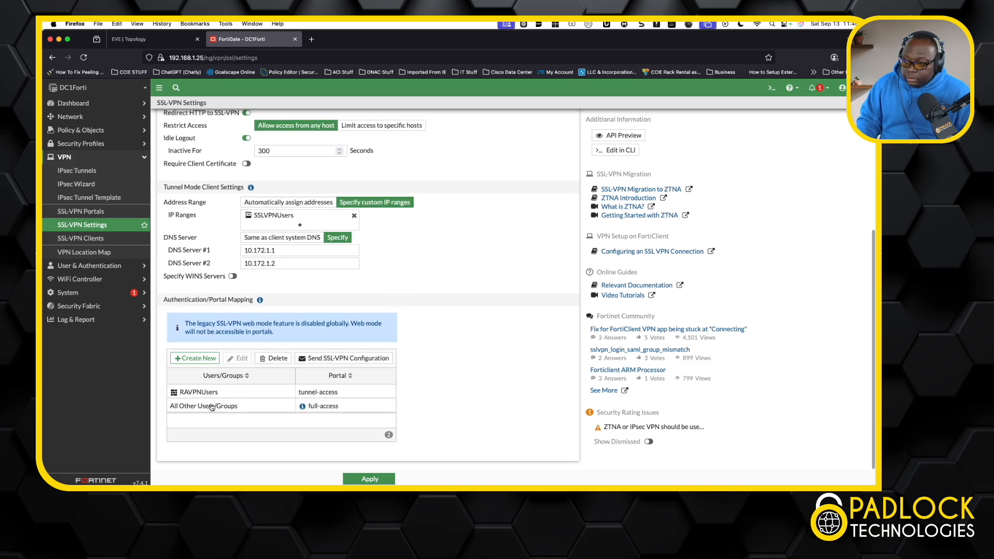
click(252, 407)
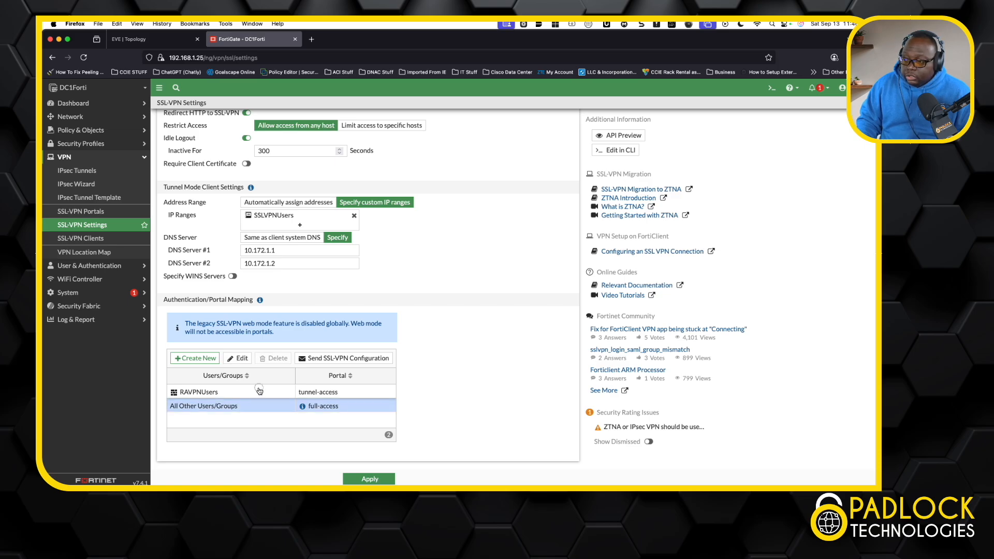
click(258, 392)
click(258, 409)
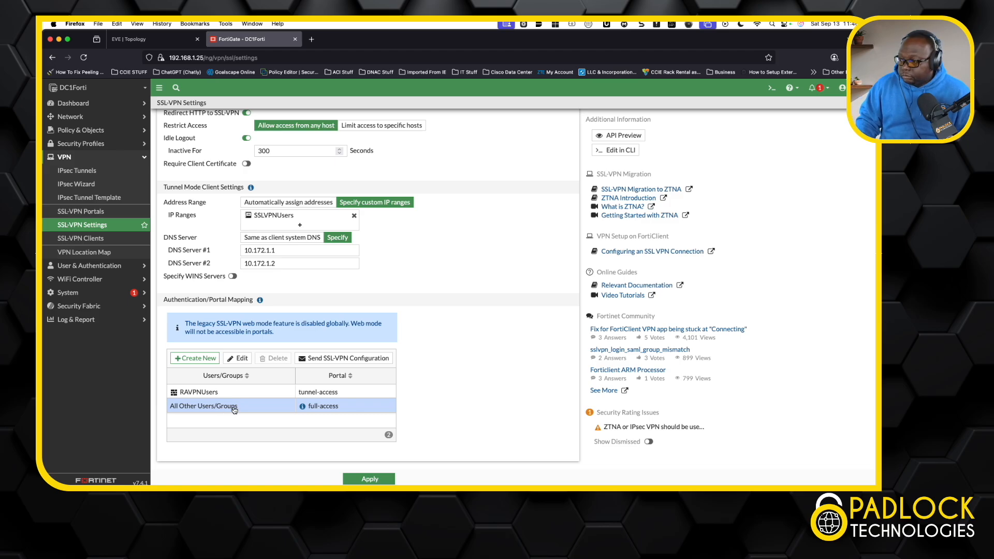
View the user group and portal choices for a new authentication/portal mapping, then cancel it.
click(202, 358)
click(387, 129)
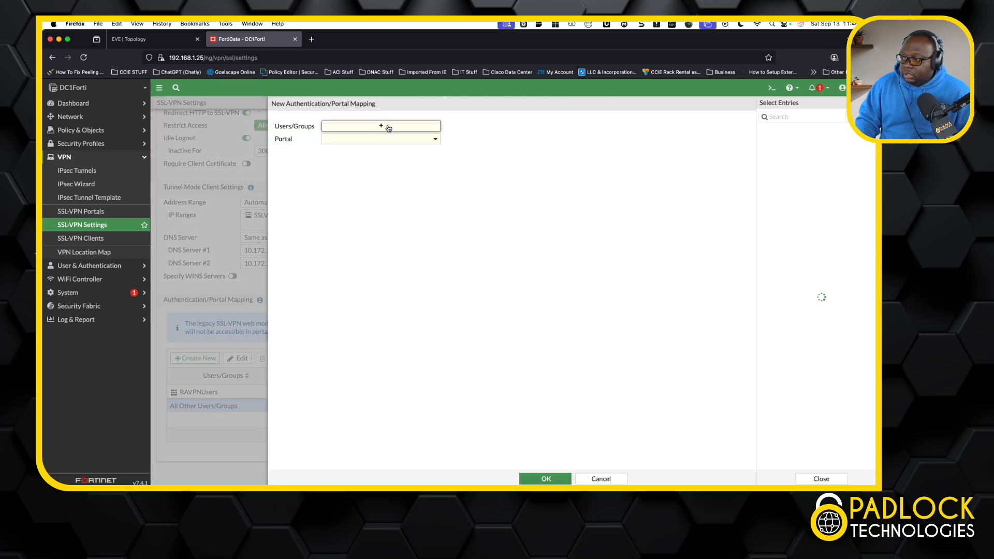
mouse_move(775, 189)
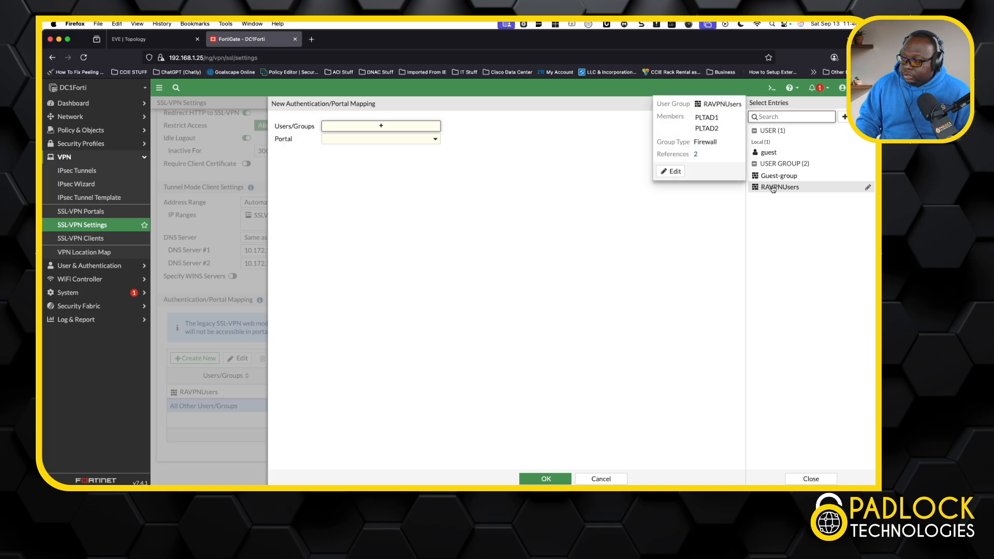
click(647, 237)
click(435, 139)
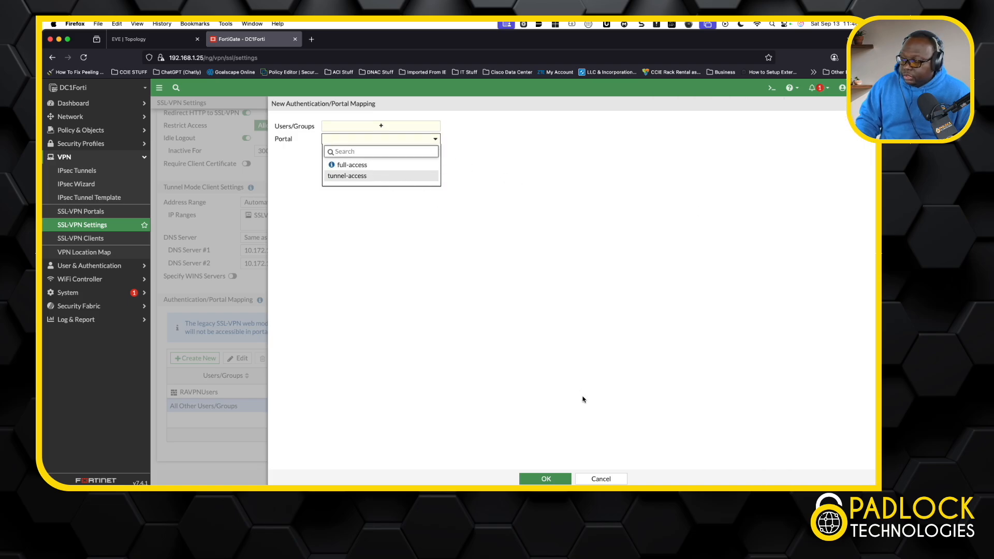
click(603, 480)
click(602, 479)
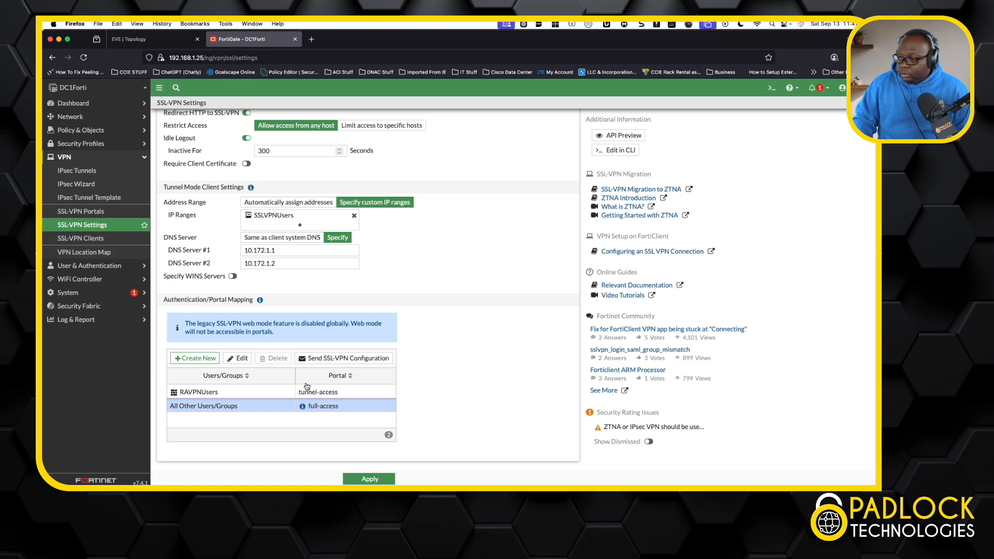
Inspect the full-access SSL-VPN portal's settings and close it without changes.
click(93, 213)
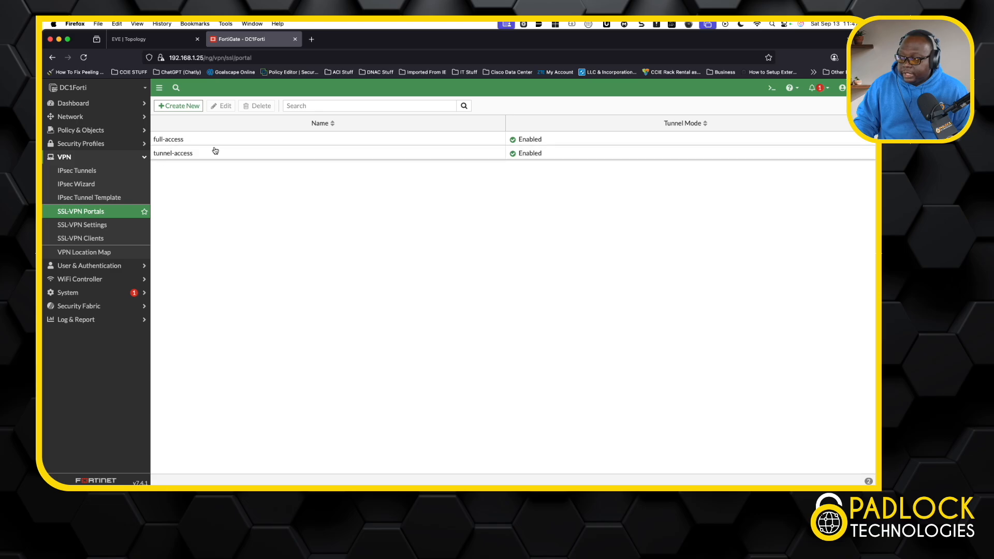
double_click(224, 140)
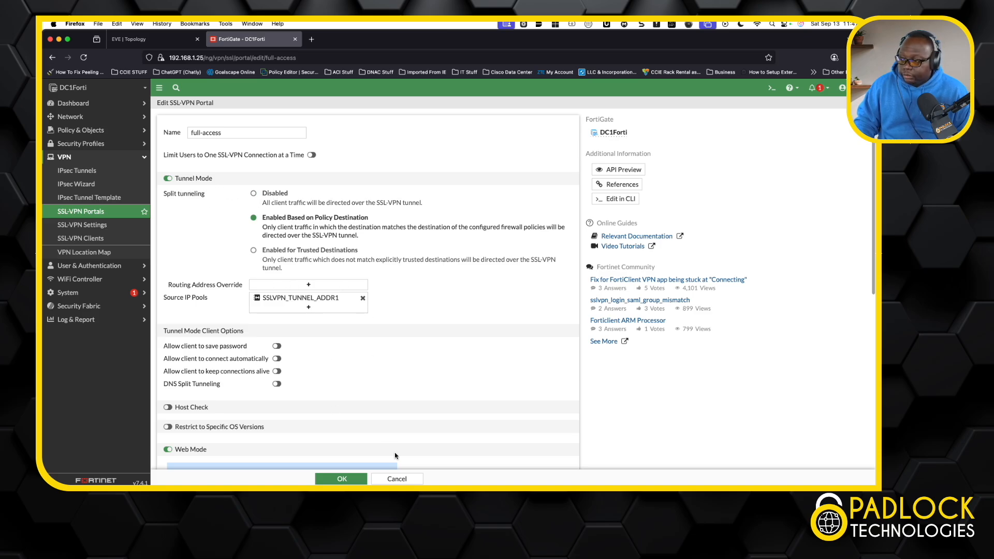
click(402, 479)
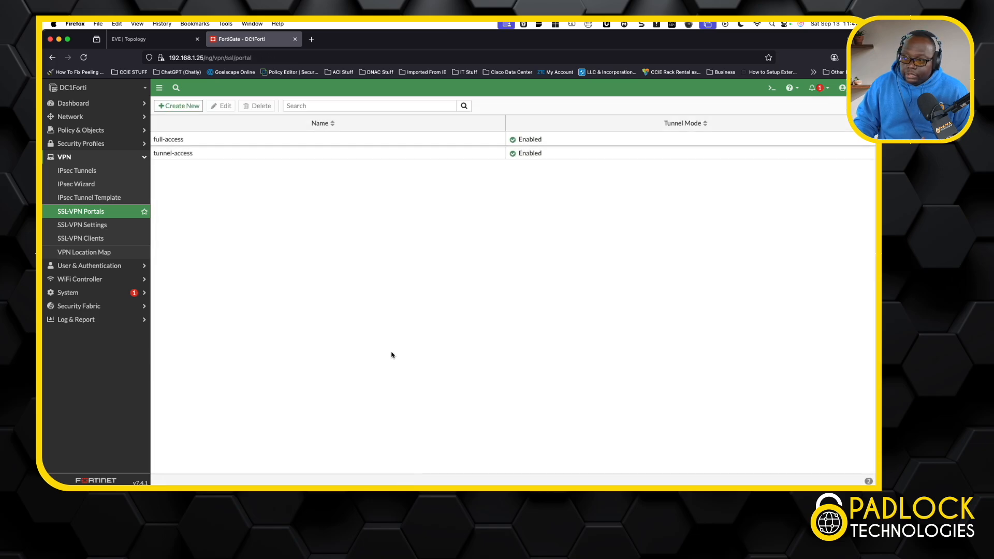
Open the tunnel-access SSL-VPN portal and examine its split tunneling, routing address override and source IP pool objects.
click(234, 160)
double_click(234, 160)
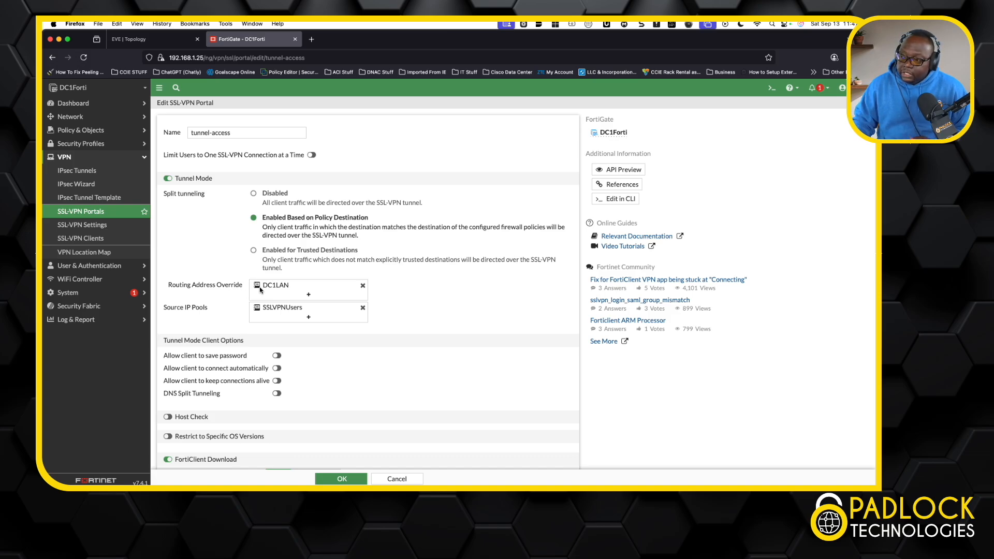
mouse_move(269, 286)
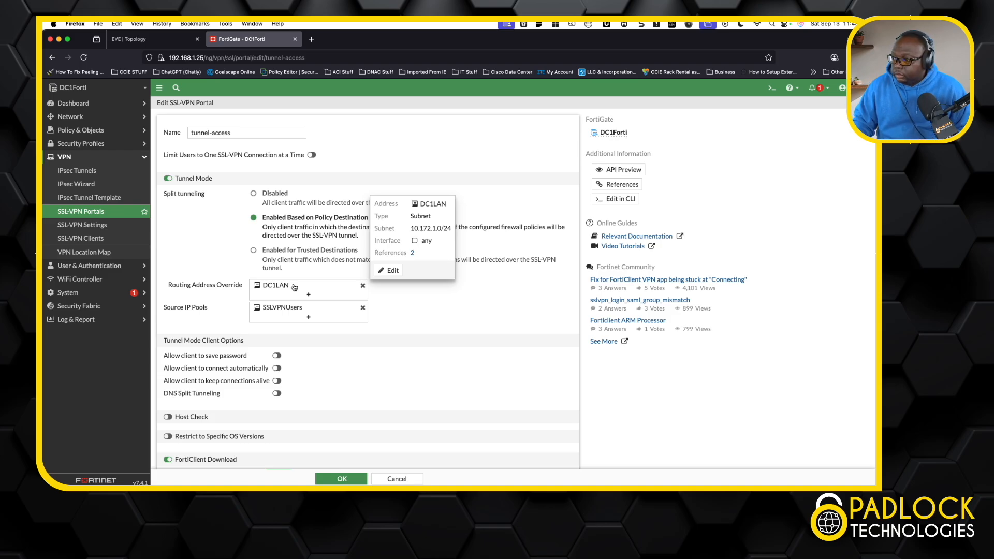
mouse_move(284, 310)
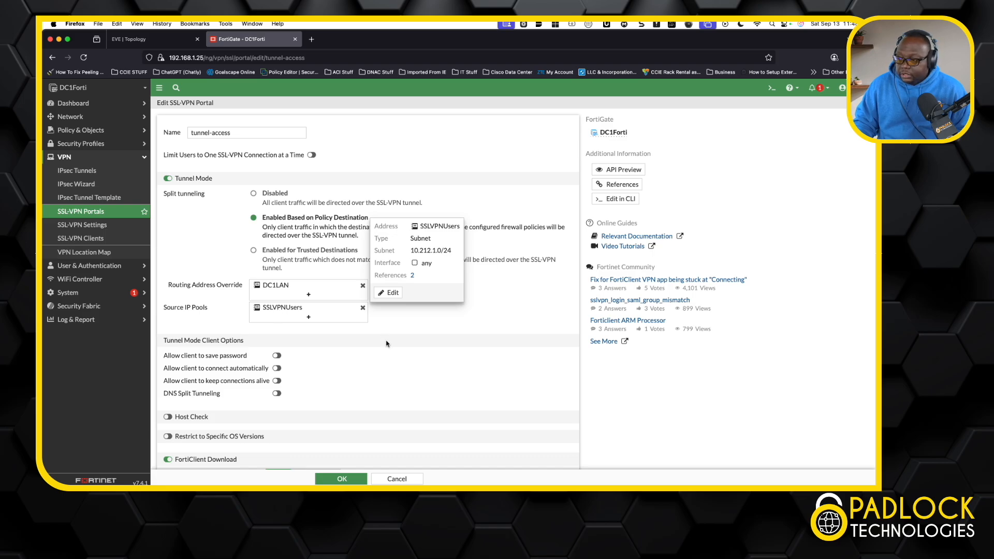
Enable DNS split tunneling for the tunnel-access portal and start a new split DNS entry for the domain plt.com.
scroll(386, 344, down, 2)
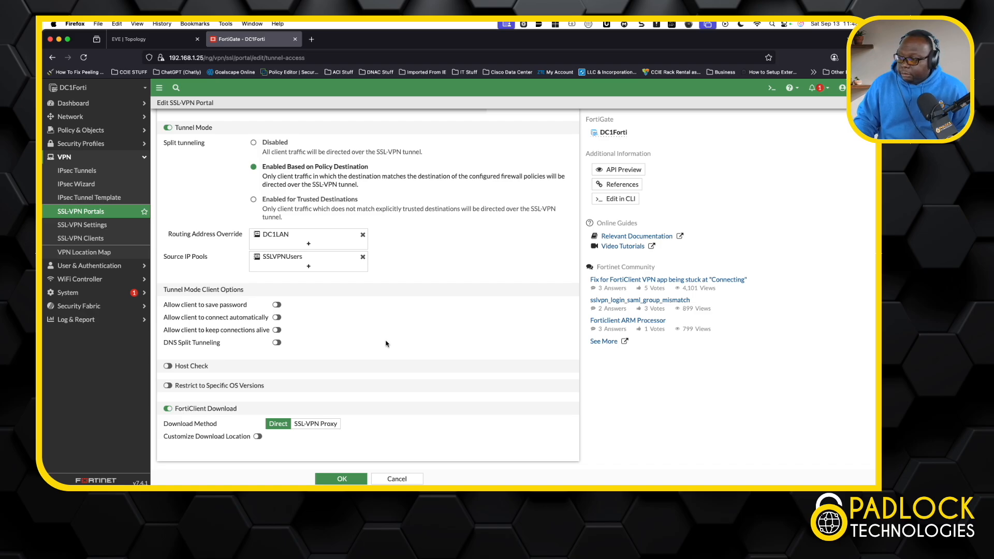
click(277, 342)
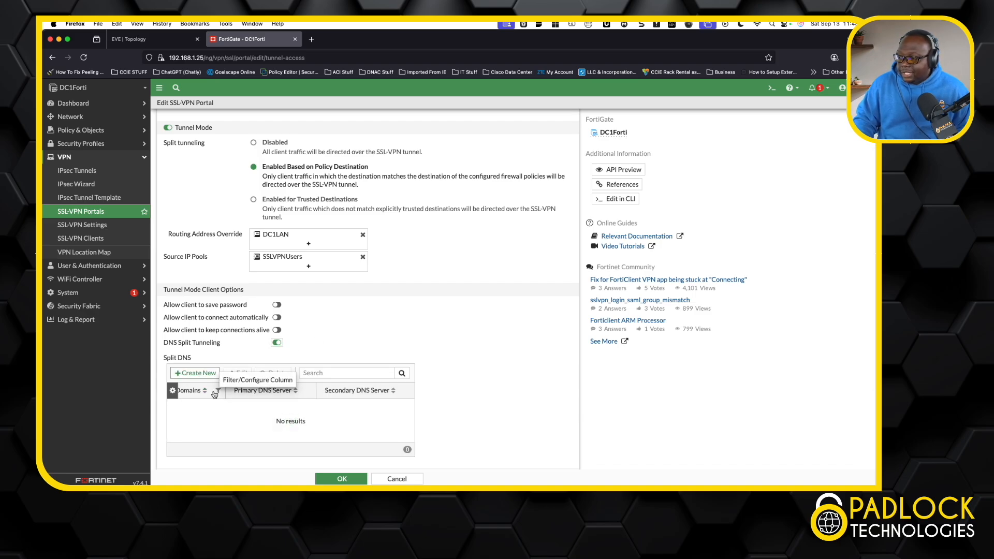
click(197, 374)
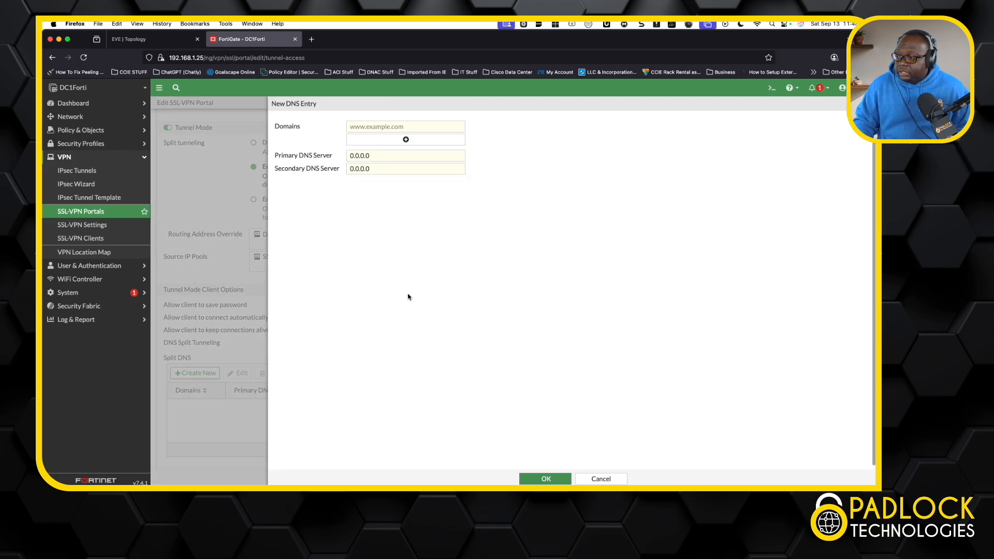
click(381, 127)
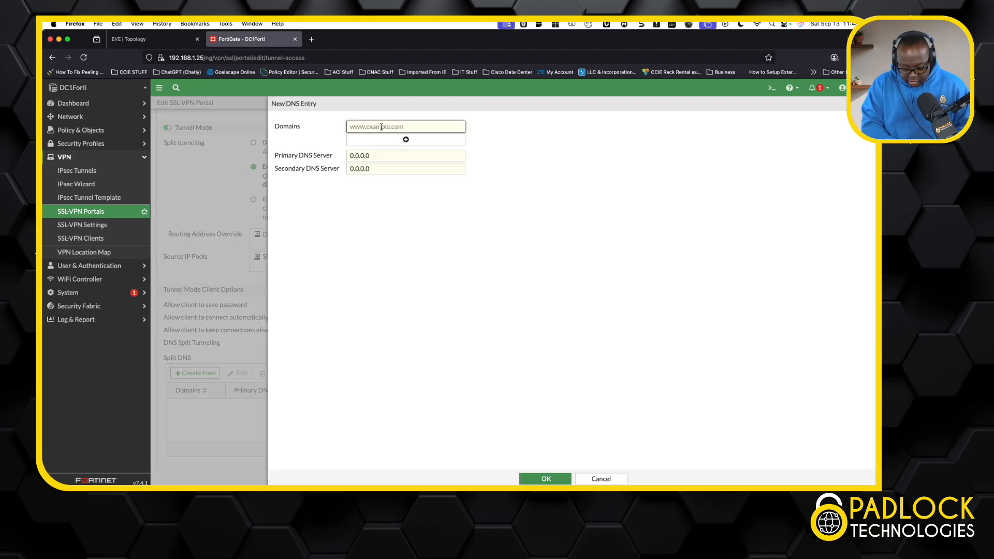
text(pl)
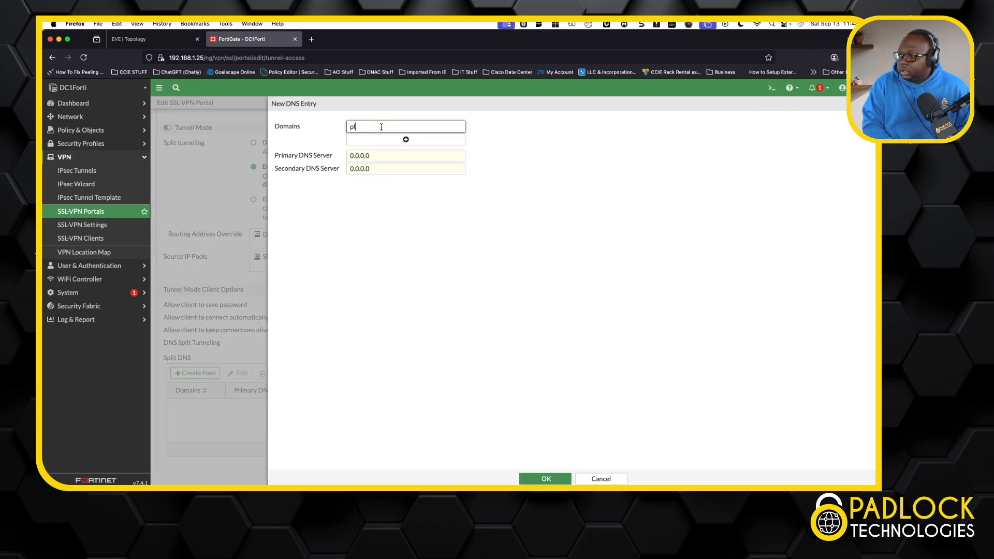
text(t.com)
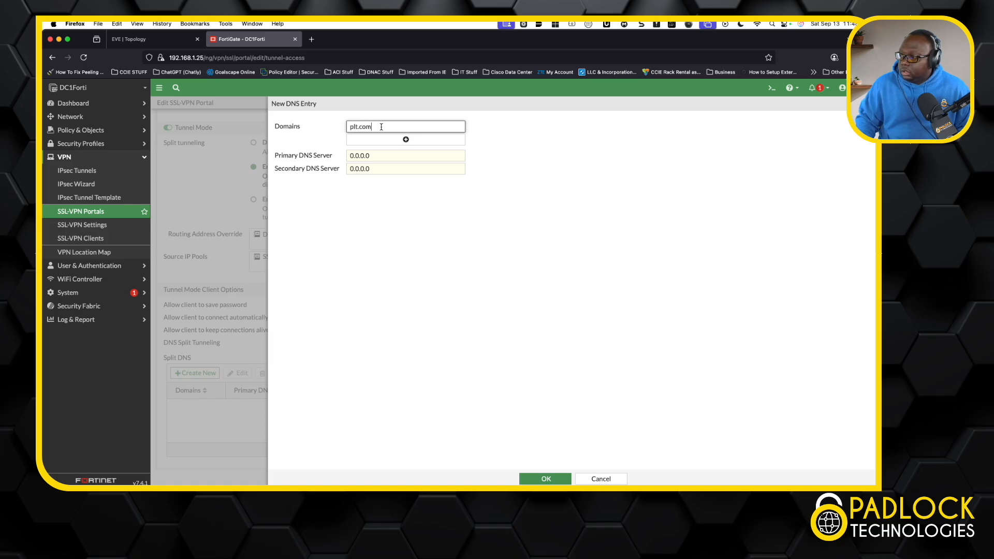
Set the split DNS entry's primary DNS server to 10.172.1.1.
click(363, 156)
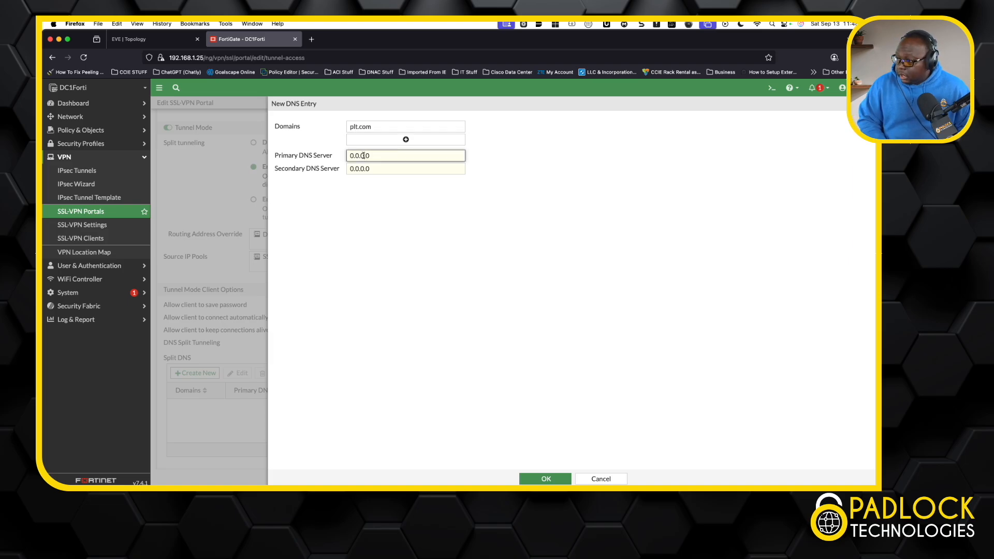
key(BackSpace)
key(BackSpace)
key(BackSpace)
key(BackSpace)
key(BackSpace)
key(BackSpace)
key(BackSpace)
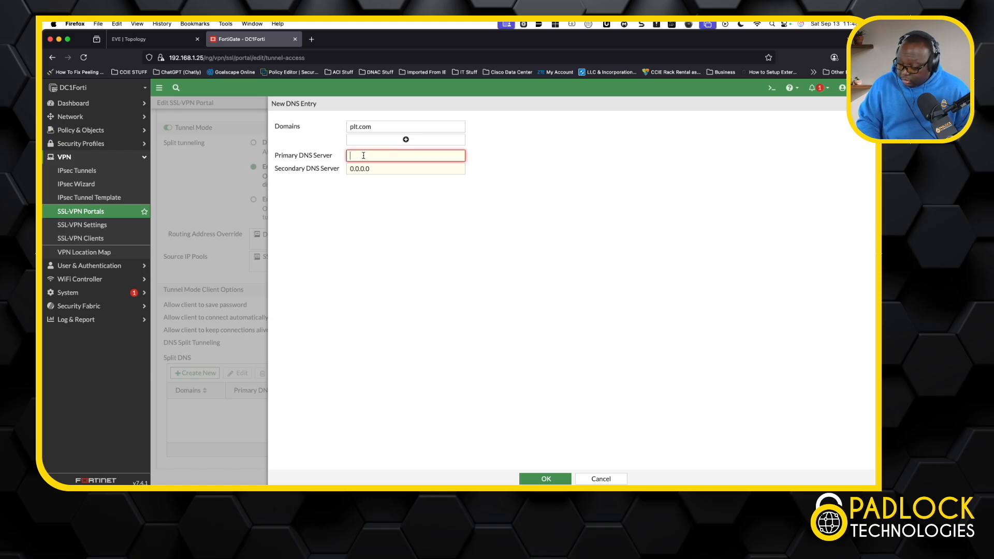
text(10.172.)
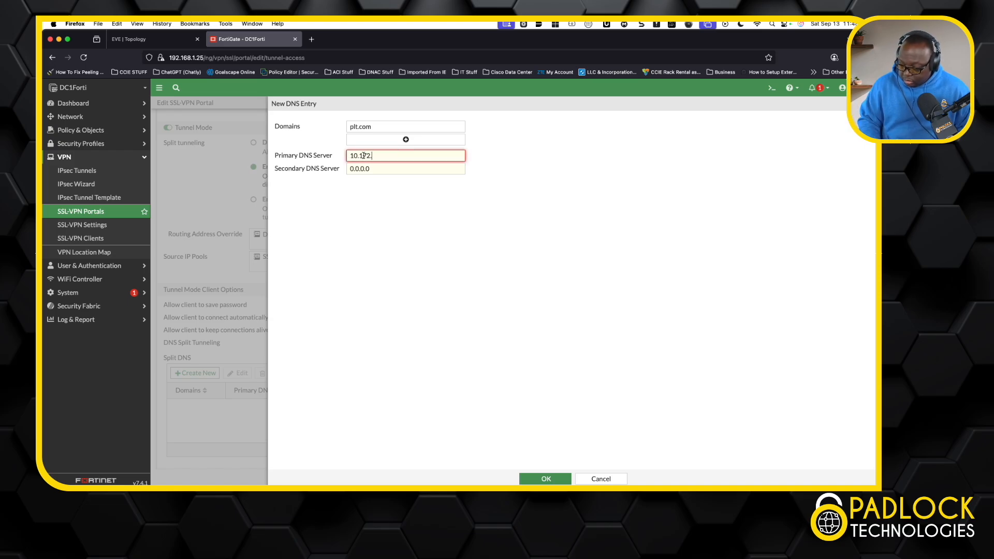
text(1.1)
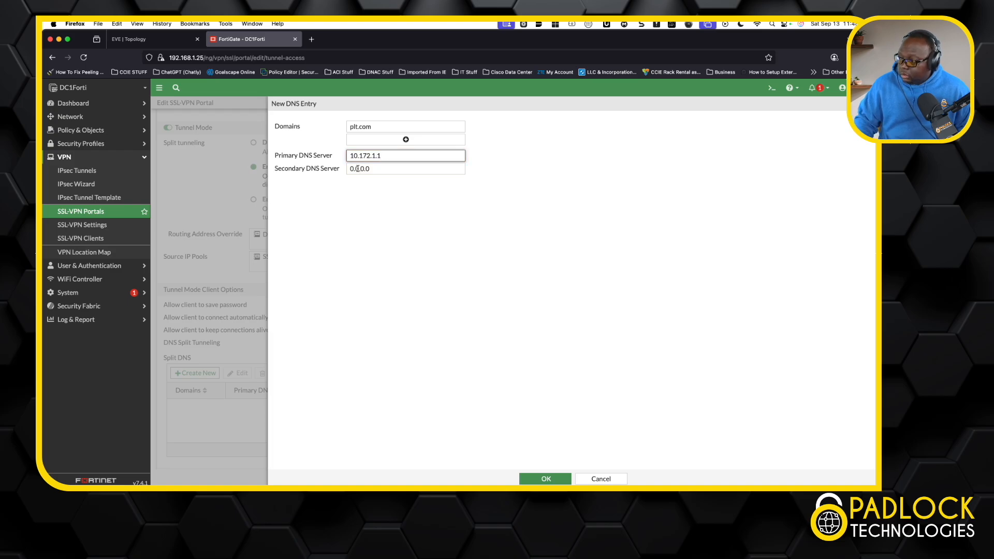
Set the entry's secondary DNS server to 10.172.1.2, then save the DNS entry and the tunnel-access portal.
key(Tab)
text(100)
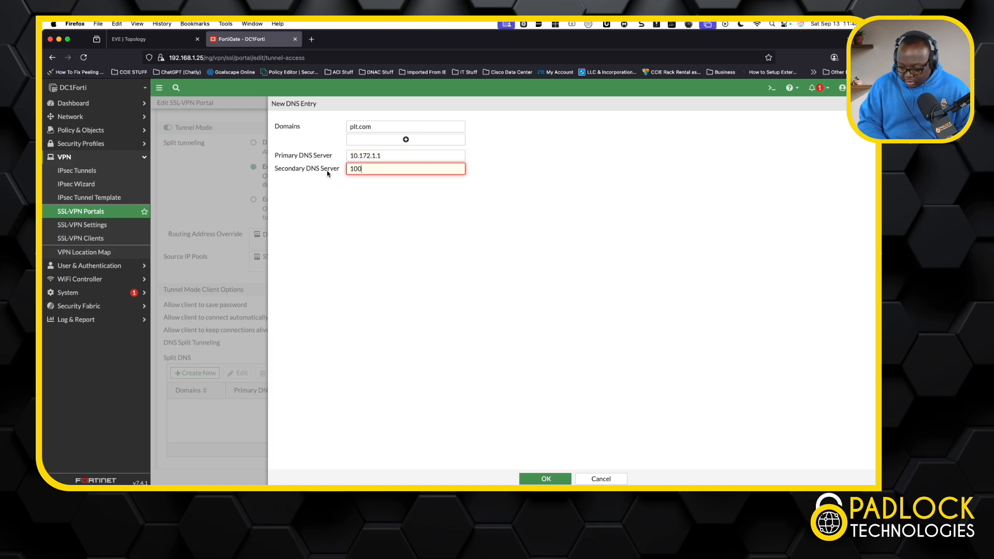
key(BackSpace)
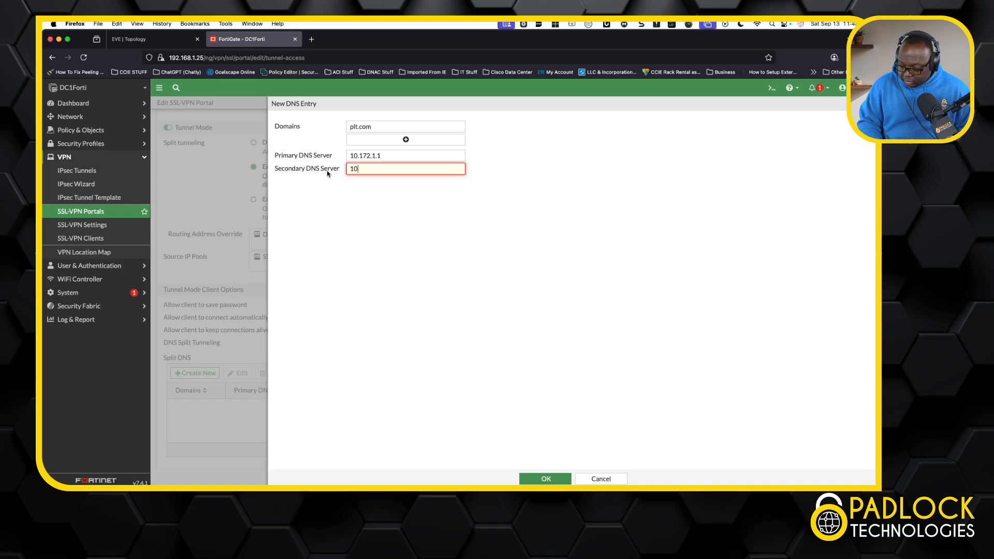
text(.172.1)
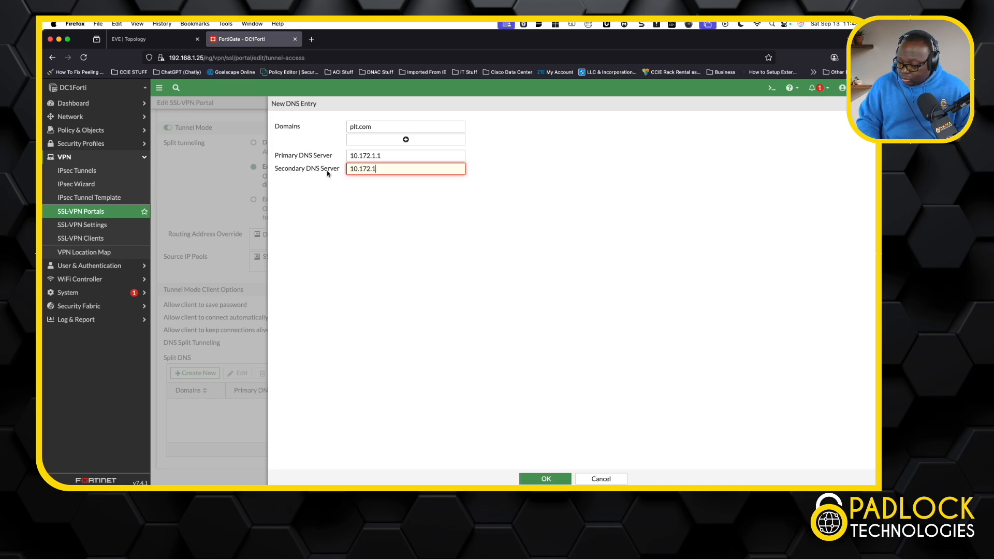
text(.2)
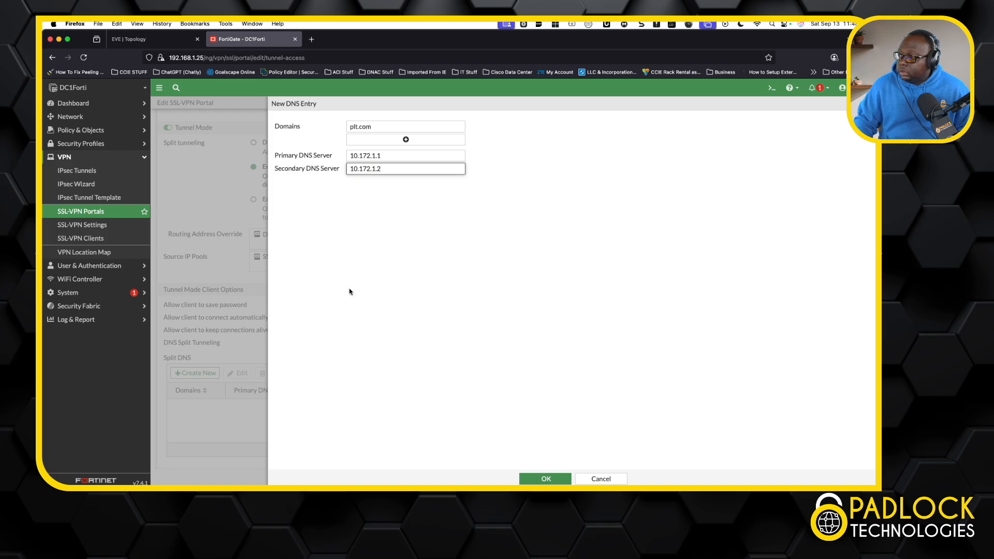
click(545, 480)
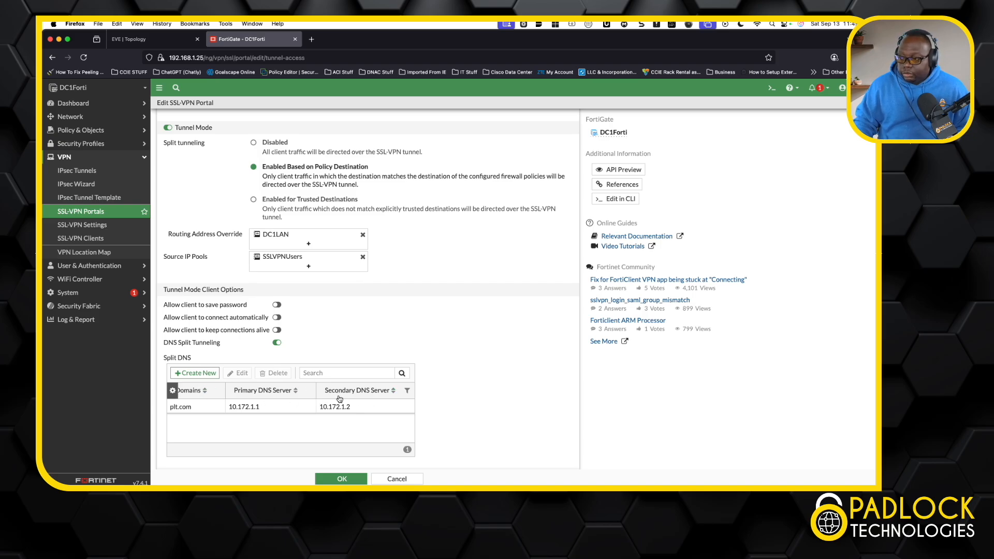
click(343, 479)
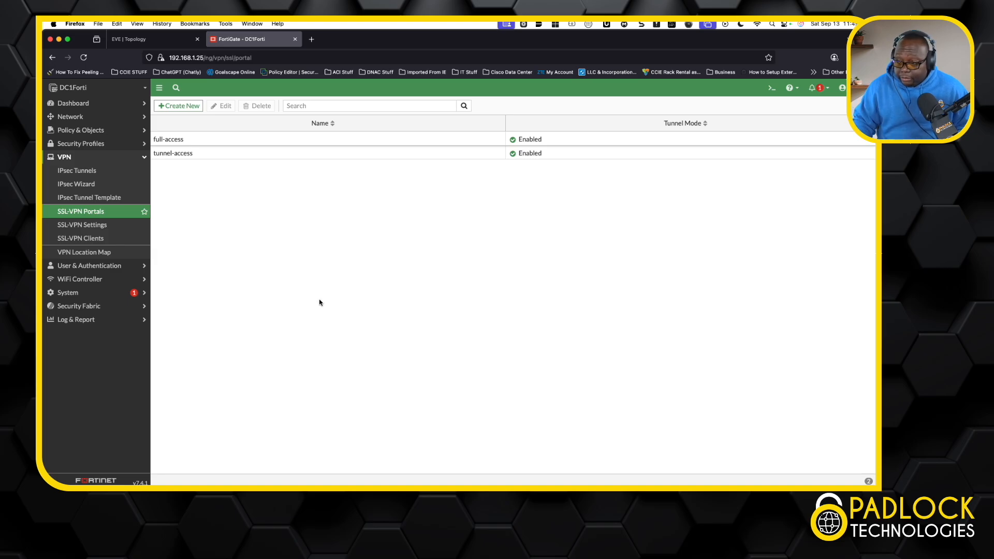
Review the SSL-VPN settings down to the authentication/portal mappings and return to the SSL-VPN portal list.
click(102, 226)
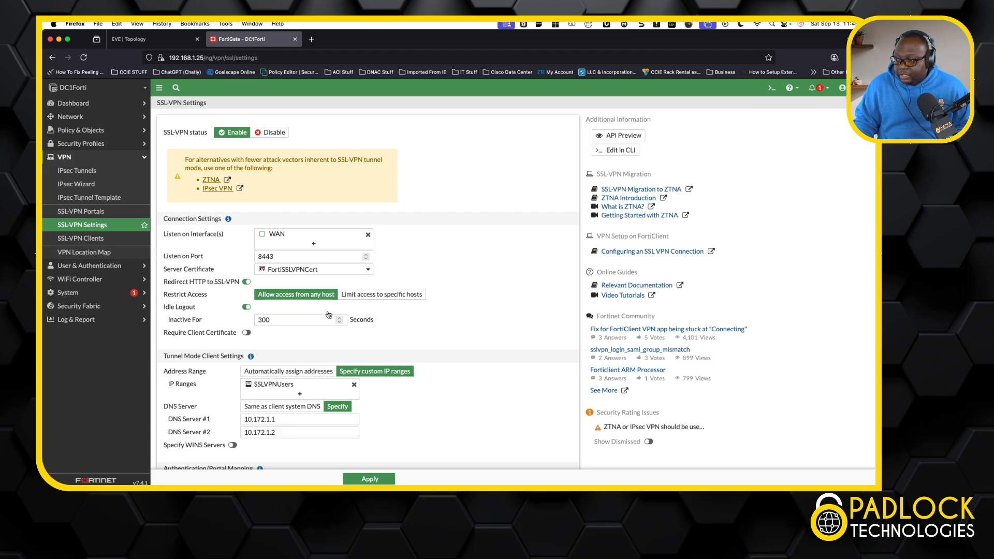
scroll(404, 356, down, 4)
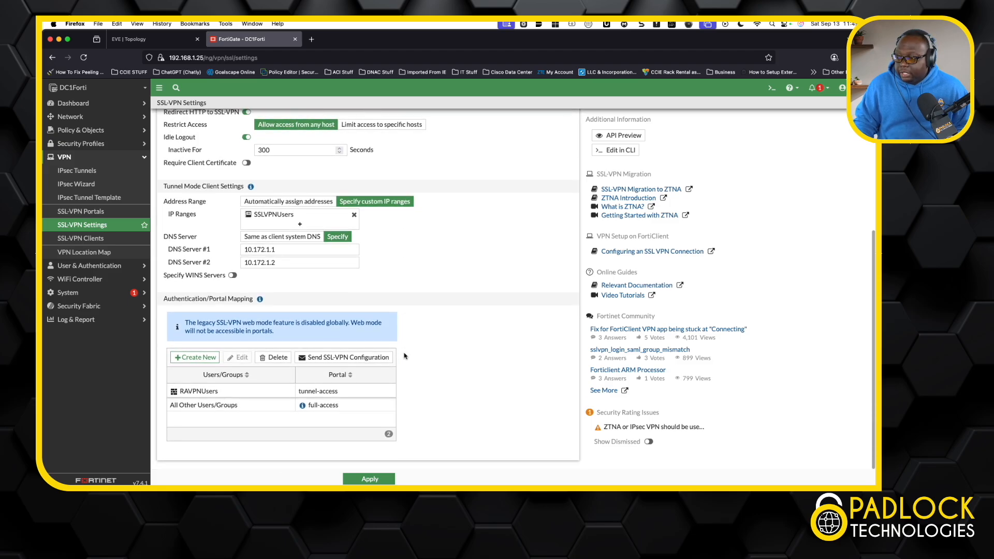
scroll(404, 356, up, 2)
click(93, 213)
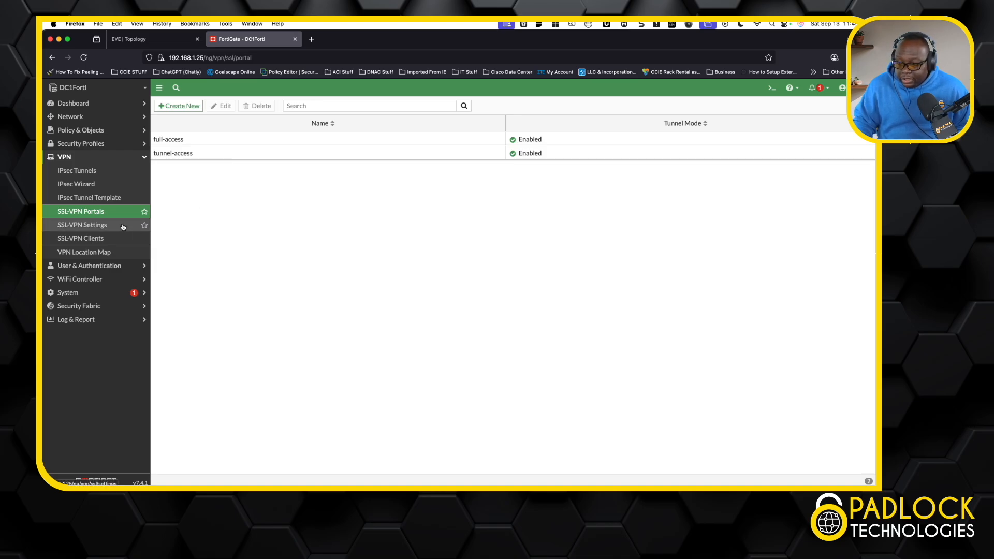
Open the firewall policies in the new list layout and examine the SSLVPNUsers policy's source group and destination from the SSL-VPN tunnel interface to LAN.
click(88, 130)
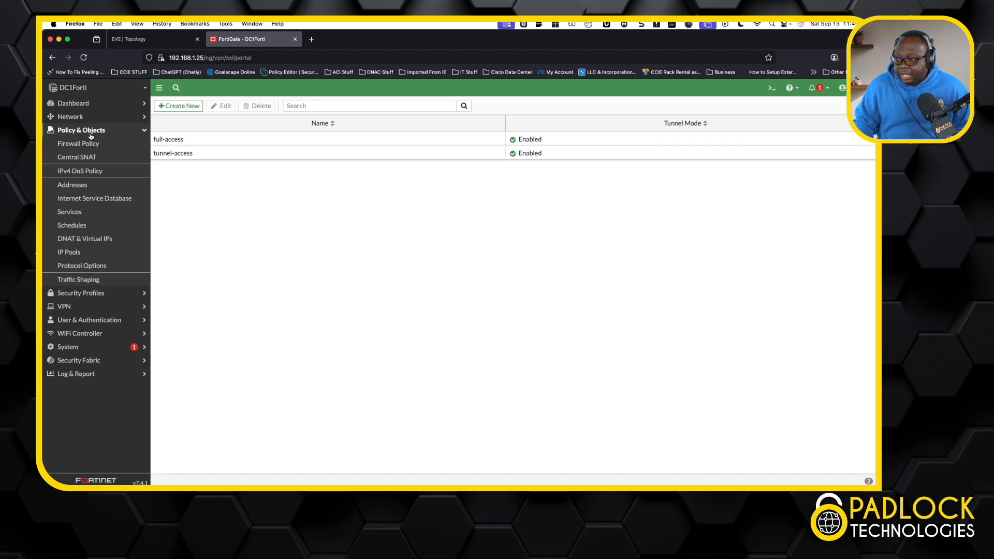
click(91, 144)
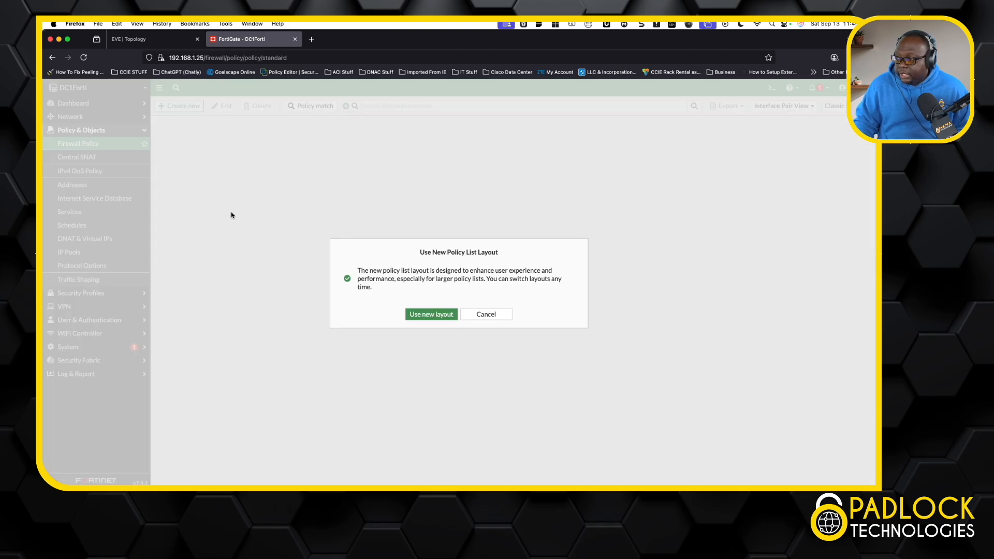
click(432, 314)
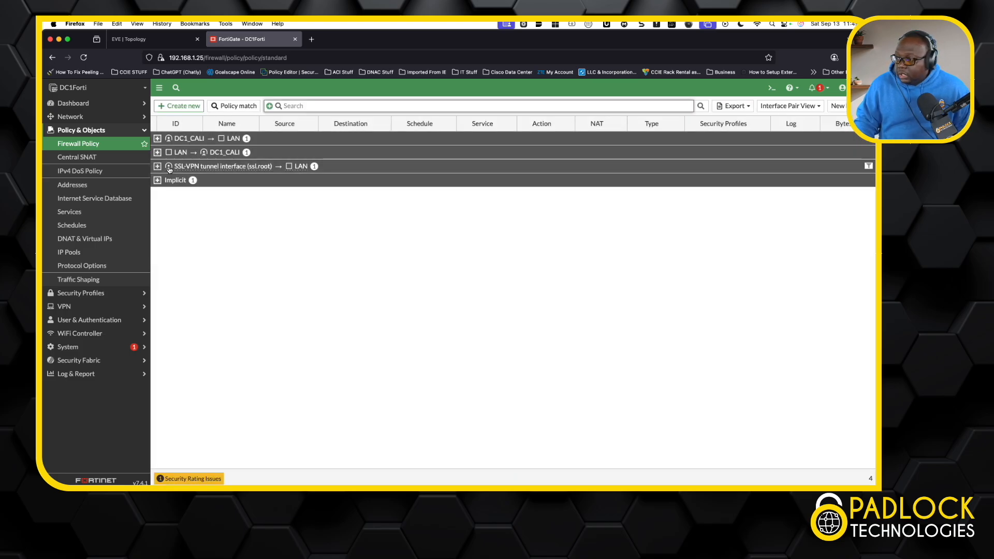
click(157, 166)
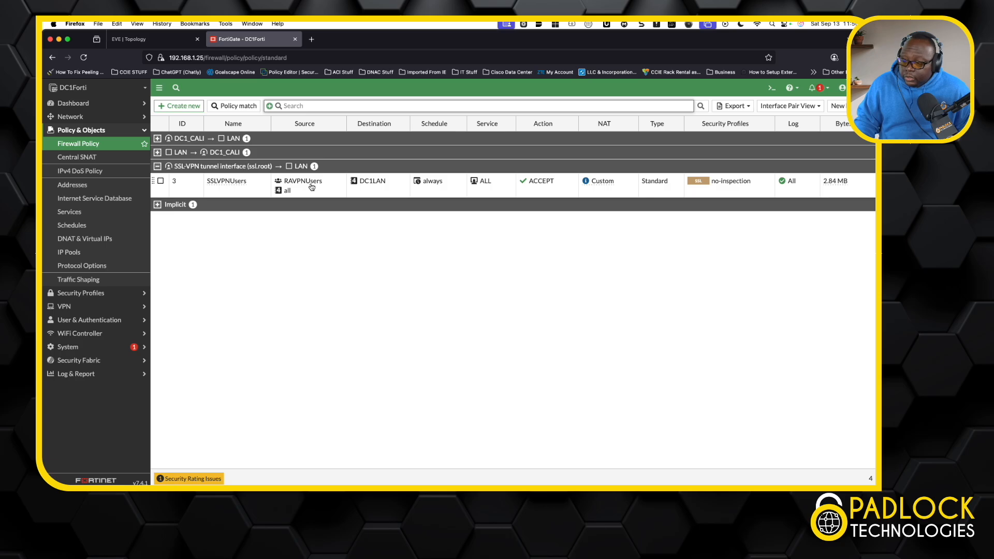
mouse_move(312, 187)
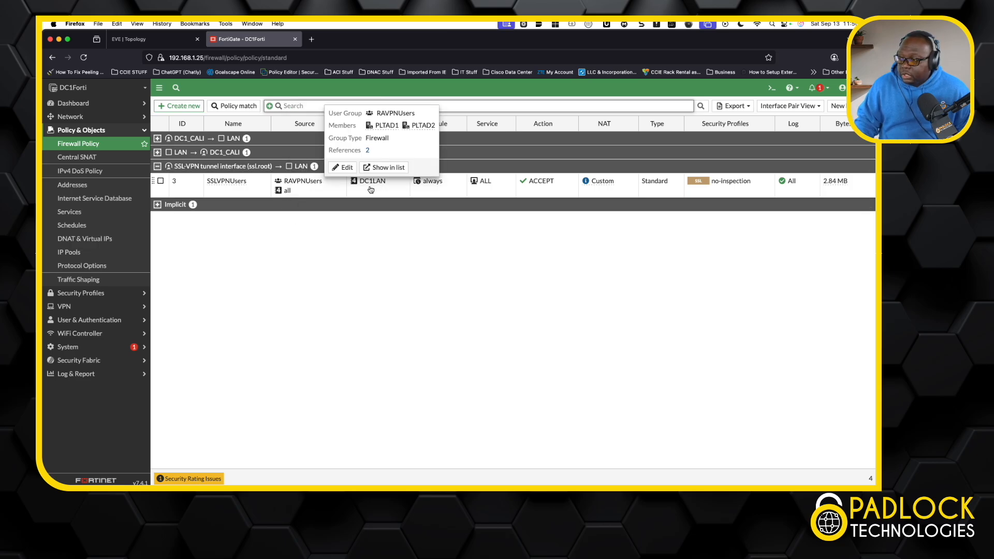
mouse_move(375, 187)
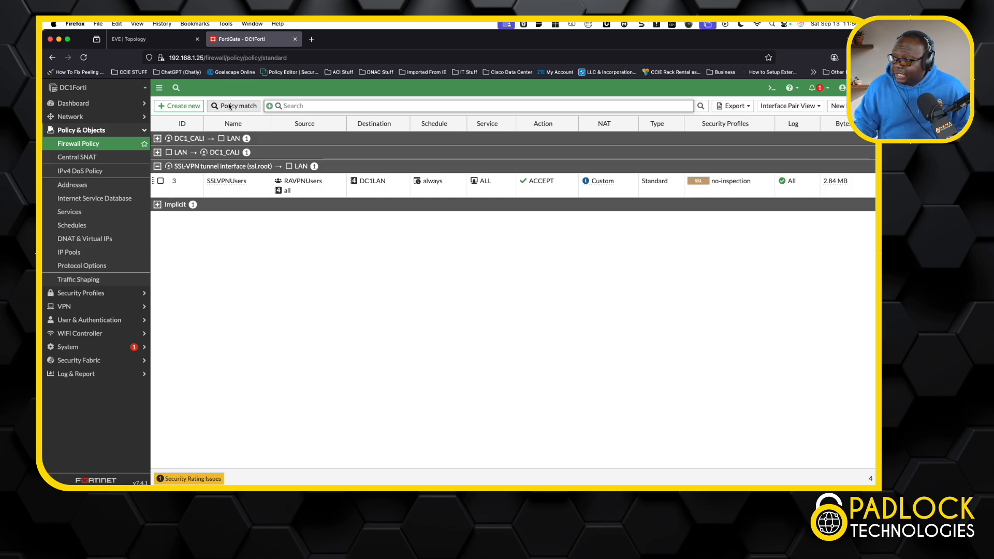
Switch to the EVE topology, open the remote desktop of the home office PC and launch FortiClient VPN there.
click(160, 39)
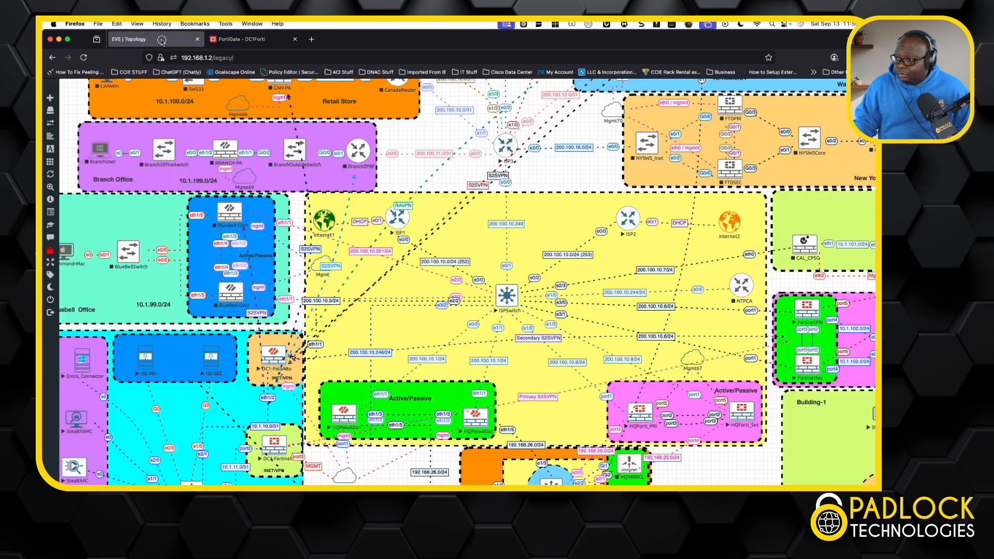
scroll(452, 224, up, 3)
scroll(452, 223, up, 2)
scroll(453, 223, right, 2)
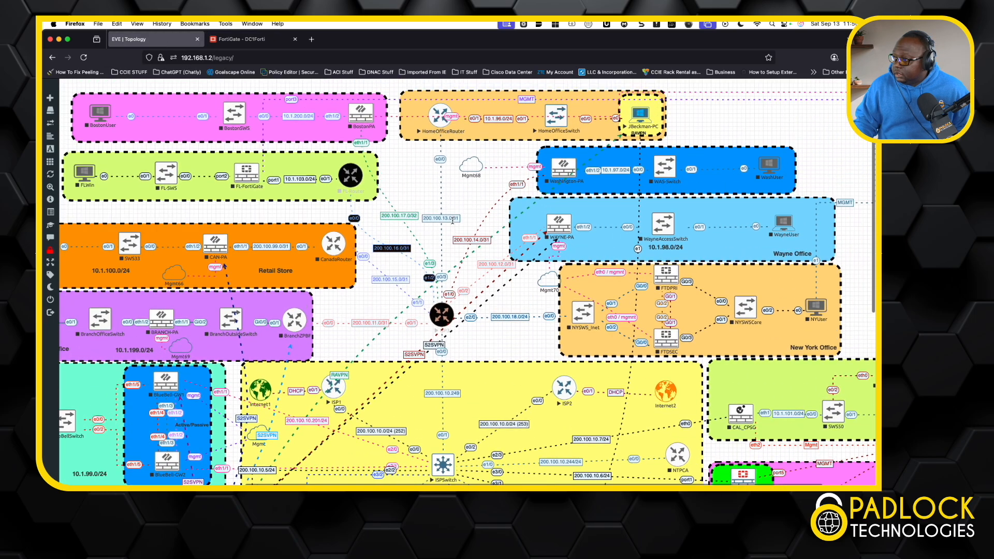
click(645, 130)
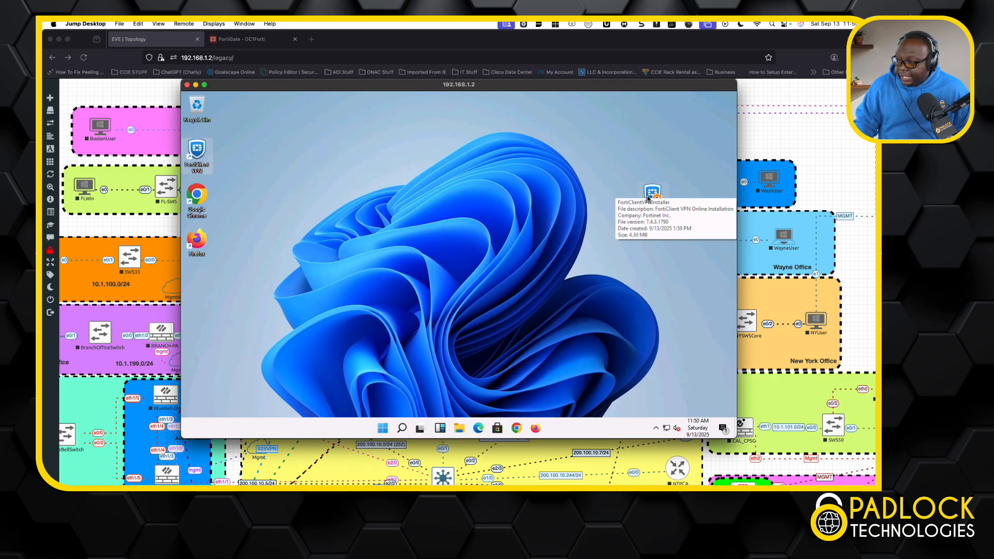
double_click(200, 149)
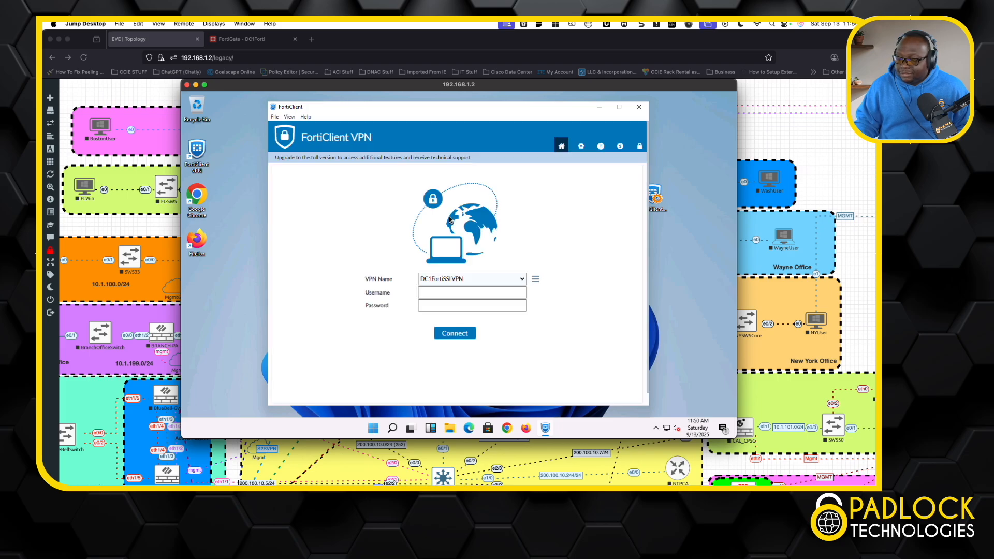
Inspect the DC1FortiSSLVPN connection's settings, including its remote gateway and custom port, and close them without changes.
click(535, 280)
click(519, 299)
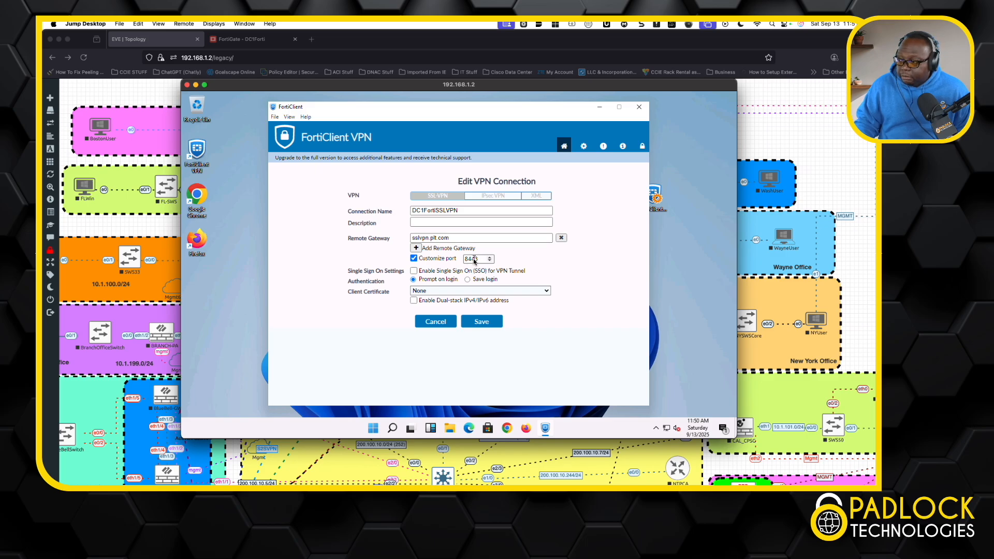
click(446, 322)
Enter the remote user's username and account password for DC1FortiSSLVPN and connect to the VPN.
click(465, 293)
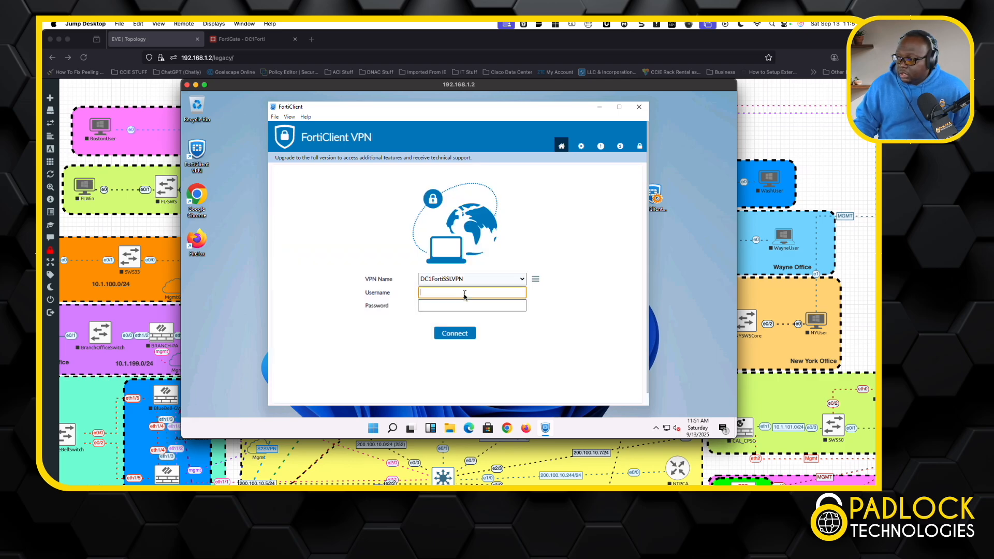
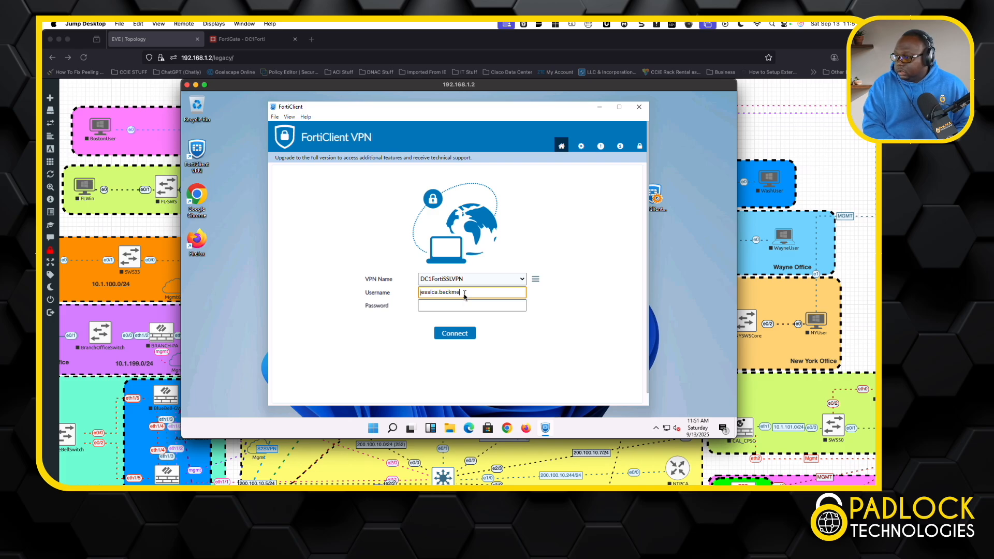
key(Tab)
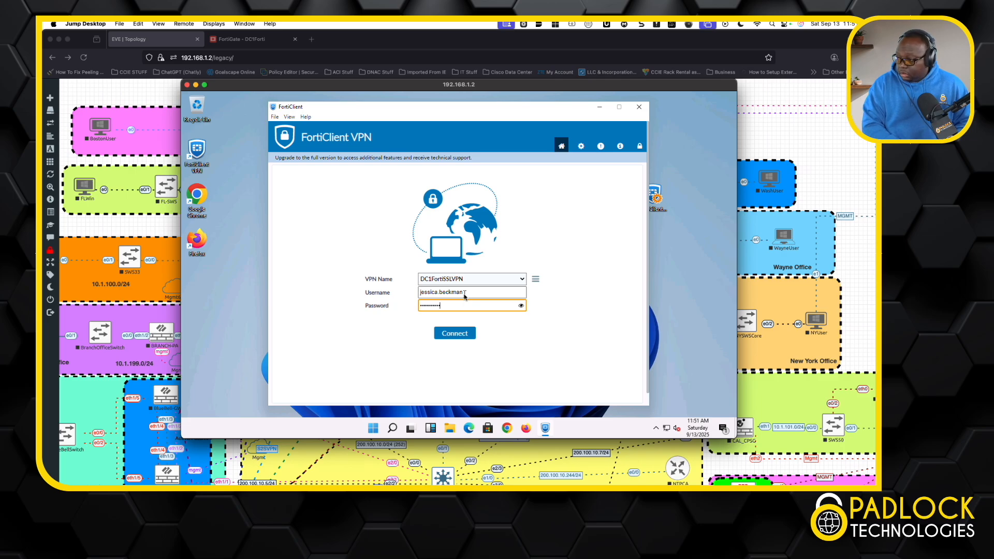
key(Return)
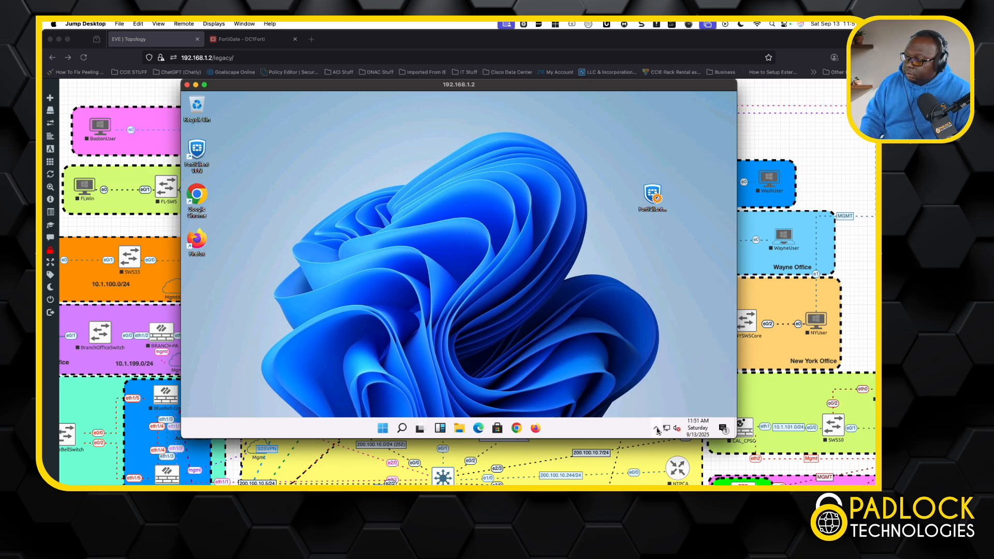
Reopen the FortiClient console from the system tray to check the VPN session's assigned IP address, and return to the FortiGate firewall policies.
click(657, 430)
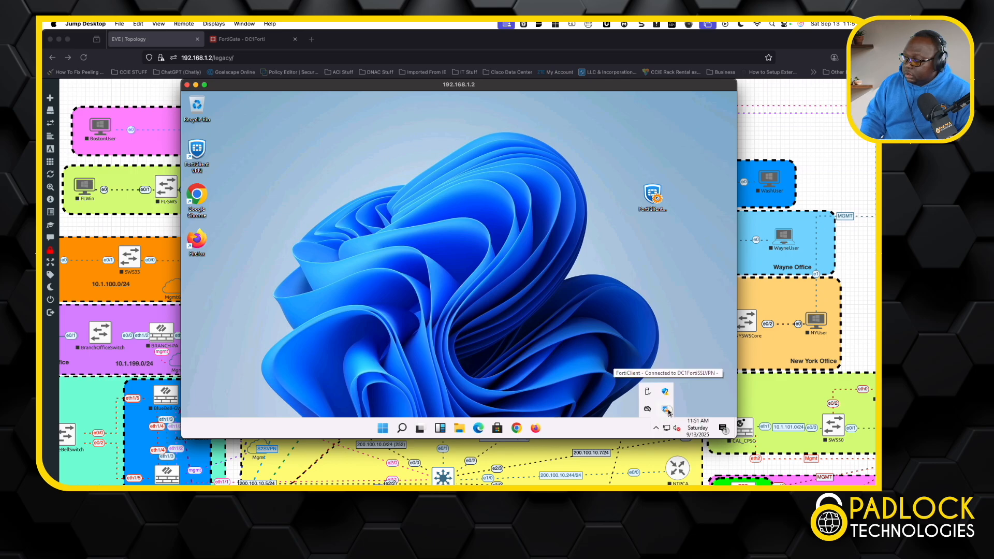
right_click(667, 410)
click(666, 368)
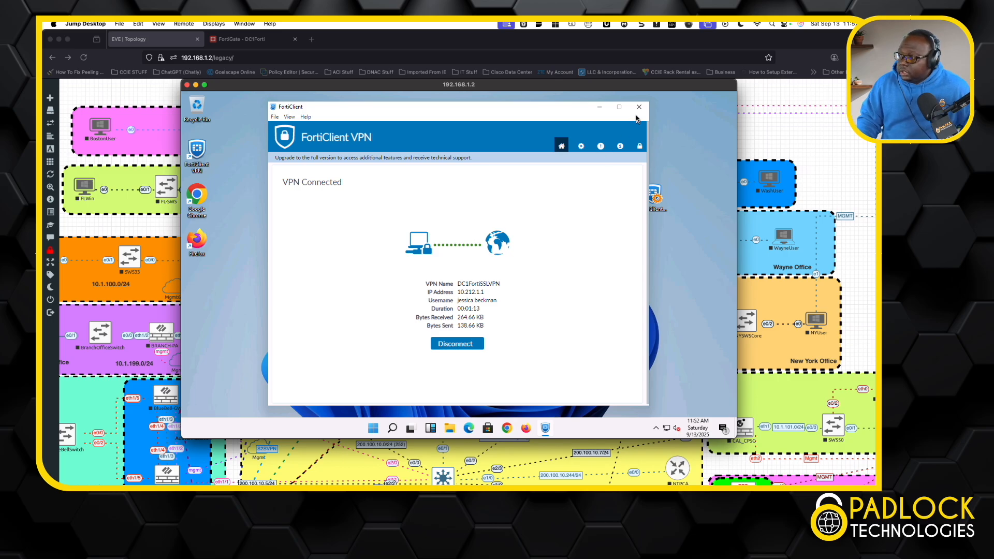
drag(486, 293, 455, 295)
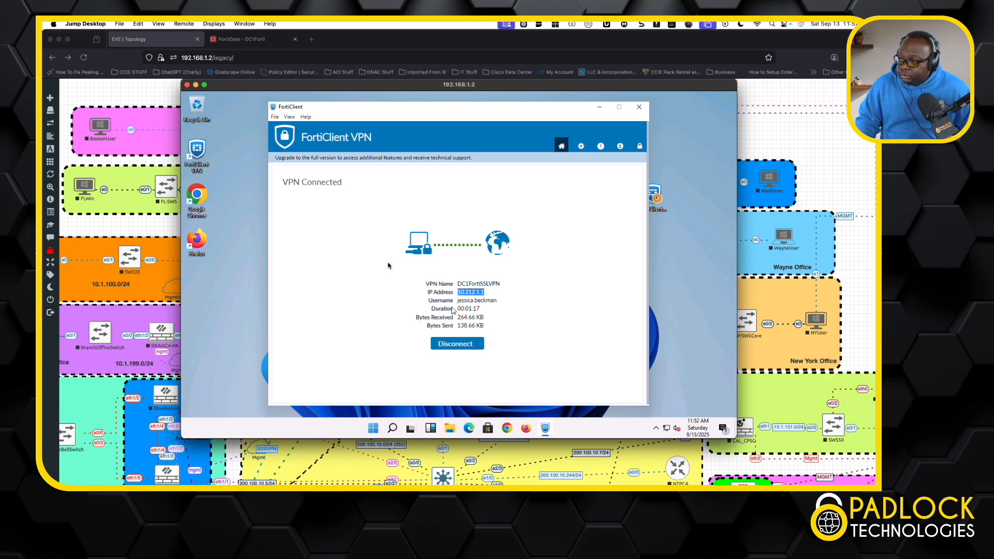
click(243, 41)
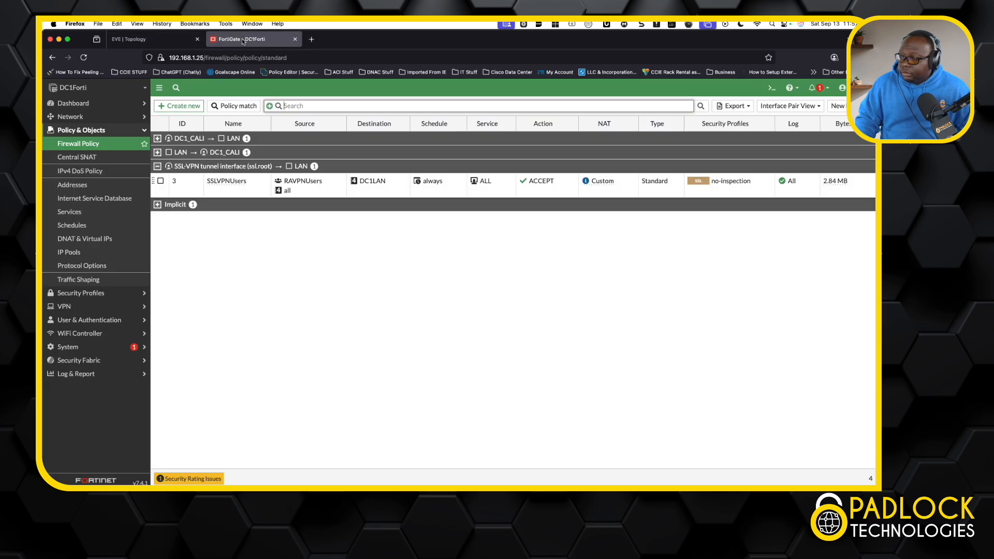
click(113, 93)
click(187, 245)
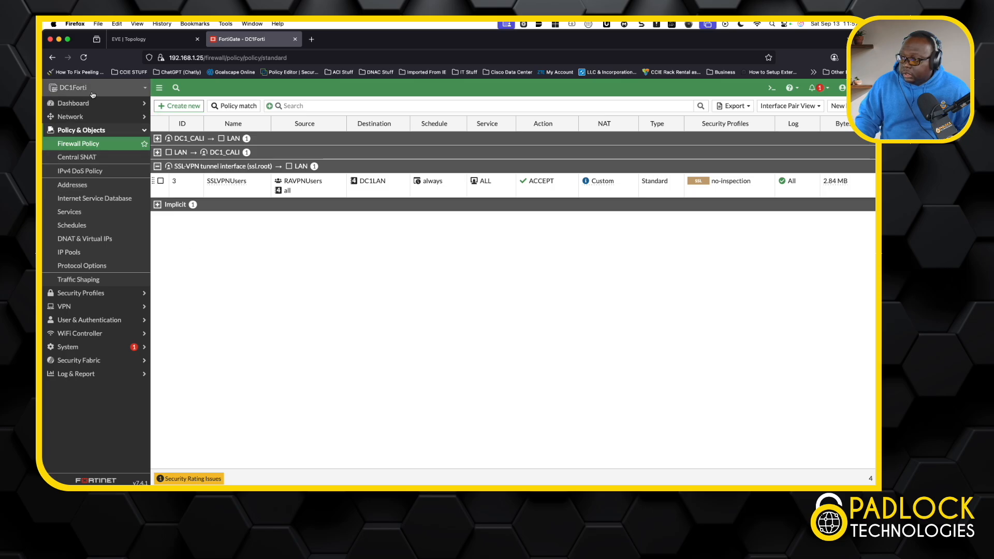
click(145, 92)
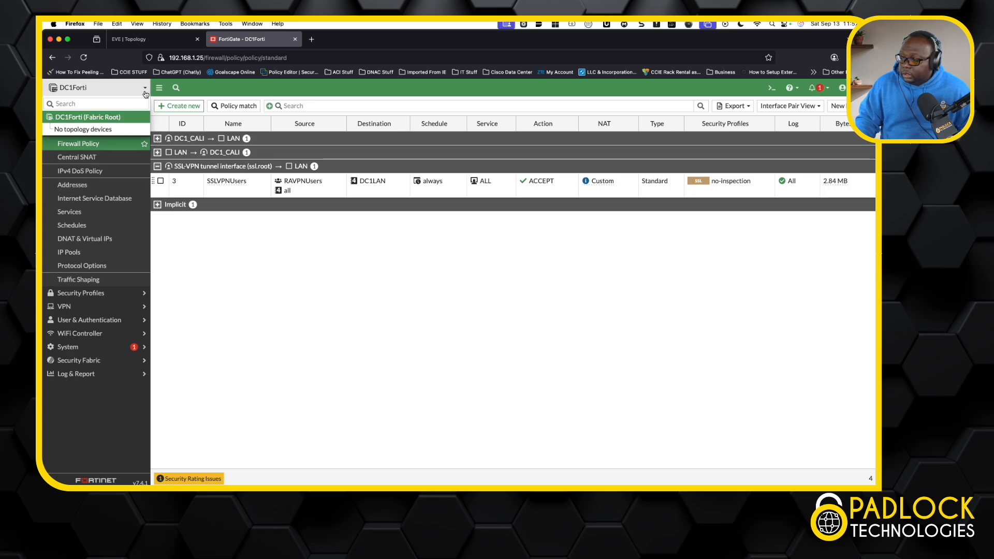
click(174, 257)
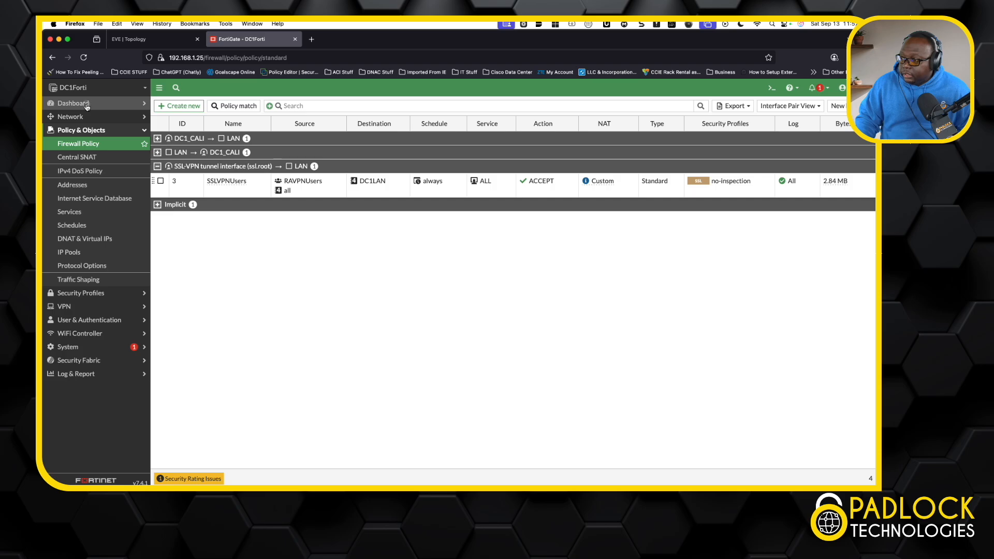
Open the FortiGate's Status dashboard and expand its SSL-VPN widget.
click(87, 105)
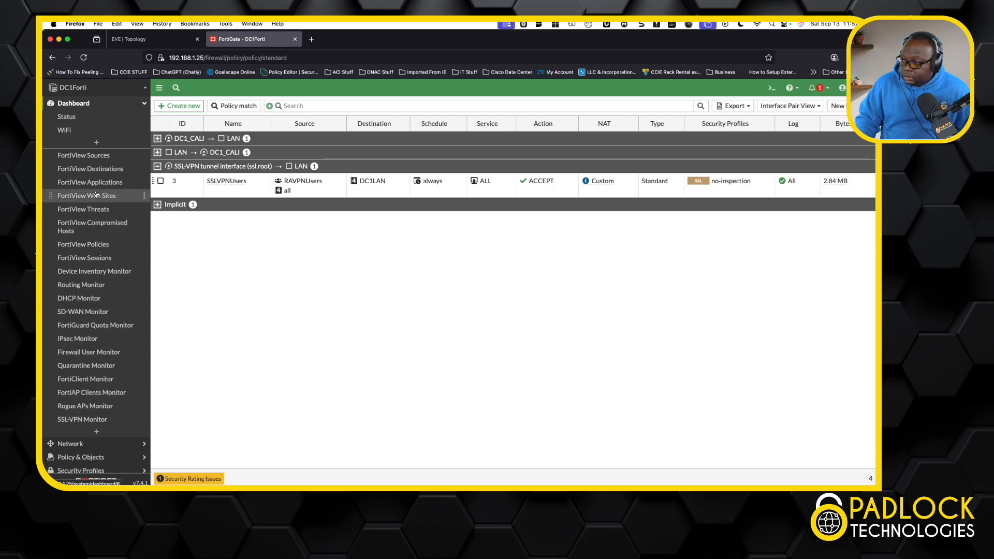
click(92, 123)
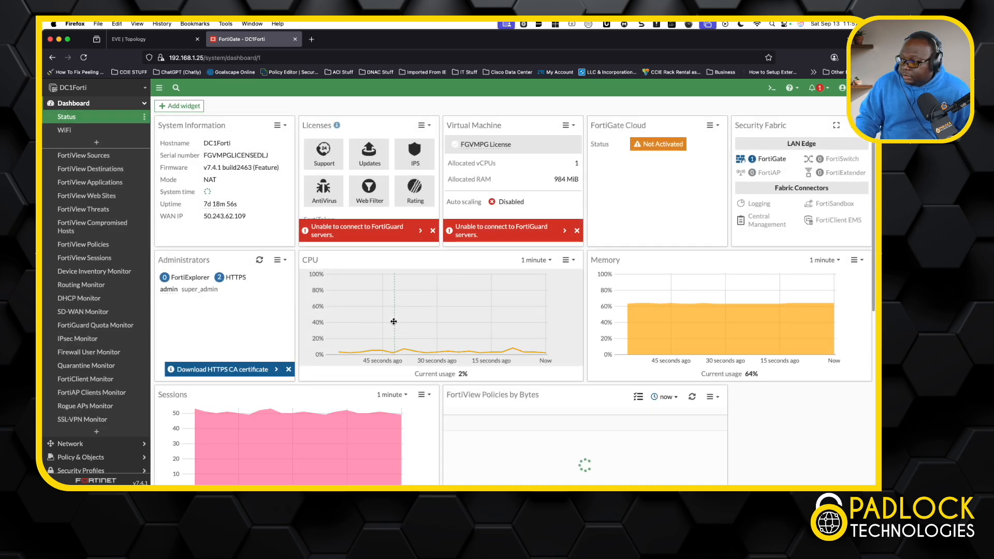
scroll(393, 325, down, 5)
scroll(394, 325, down, 2)
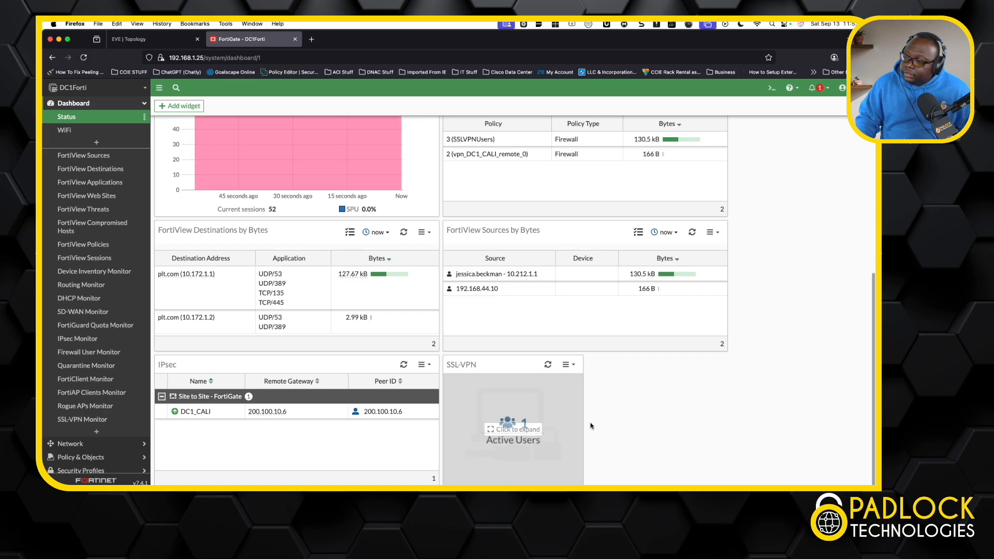
click(512, 430)
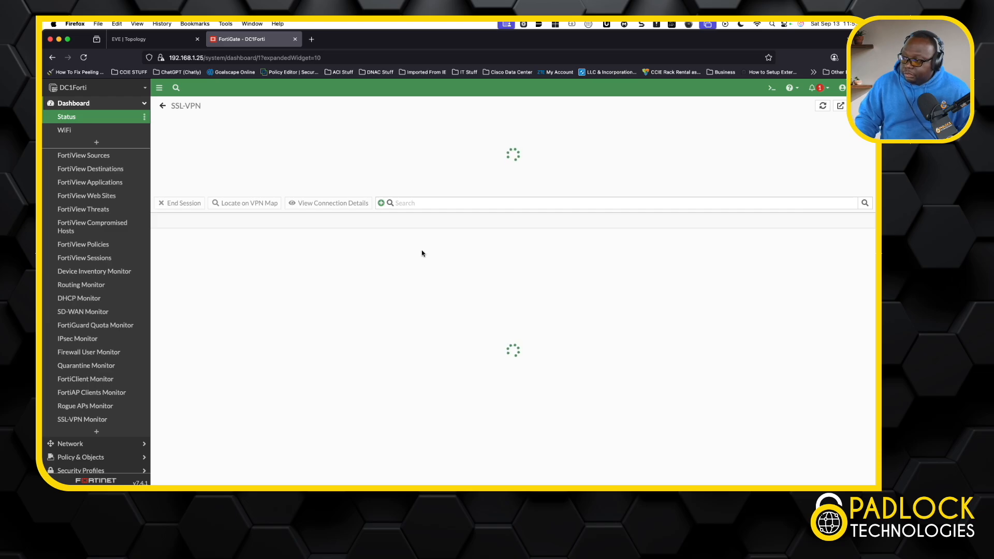
Open the SSL-VPN Monitor, view the active user's connection details and close them.
click(99, 419)
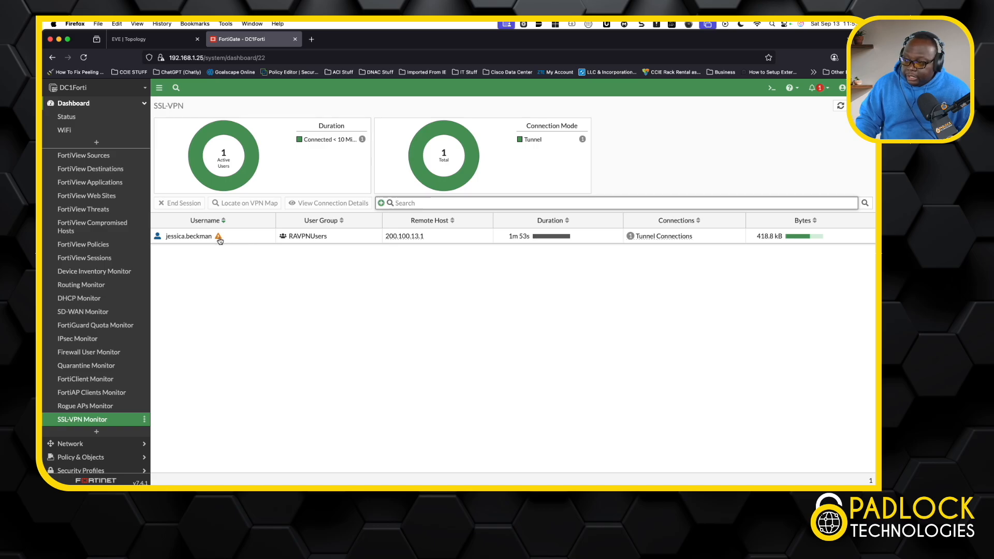
mouse_move(219, 240)
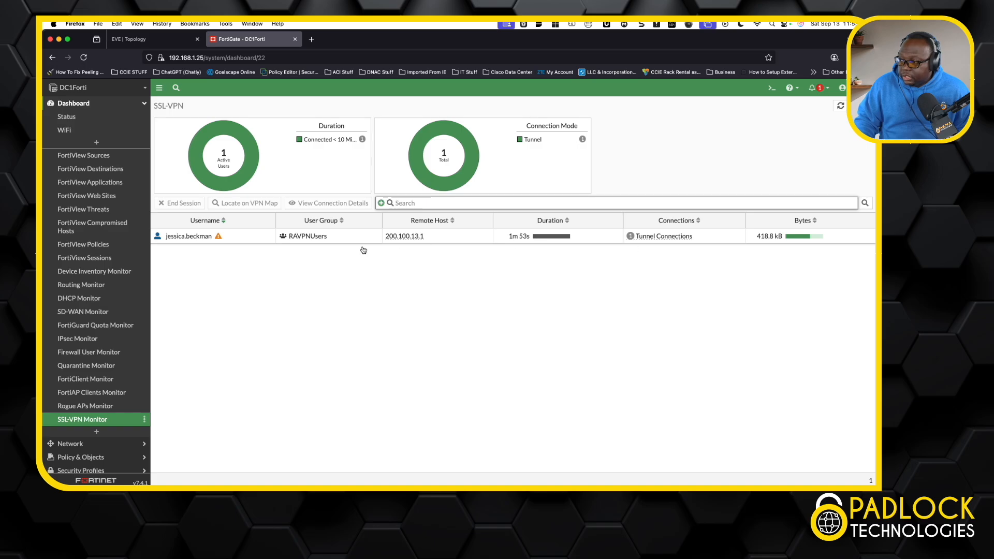
right_click(259, 239)
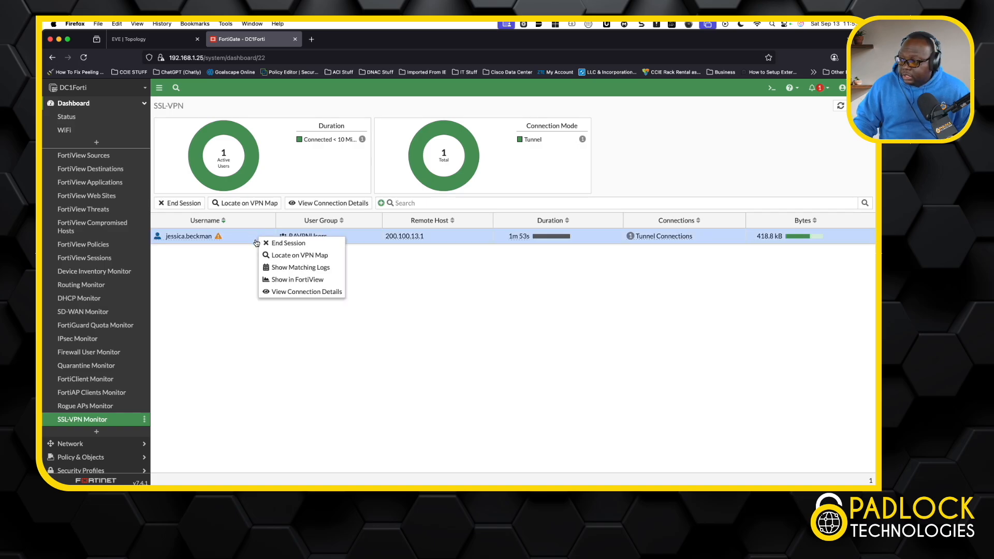
click(311, 293)
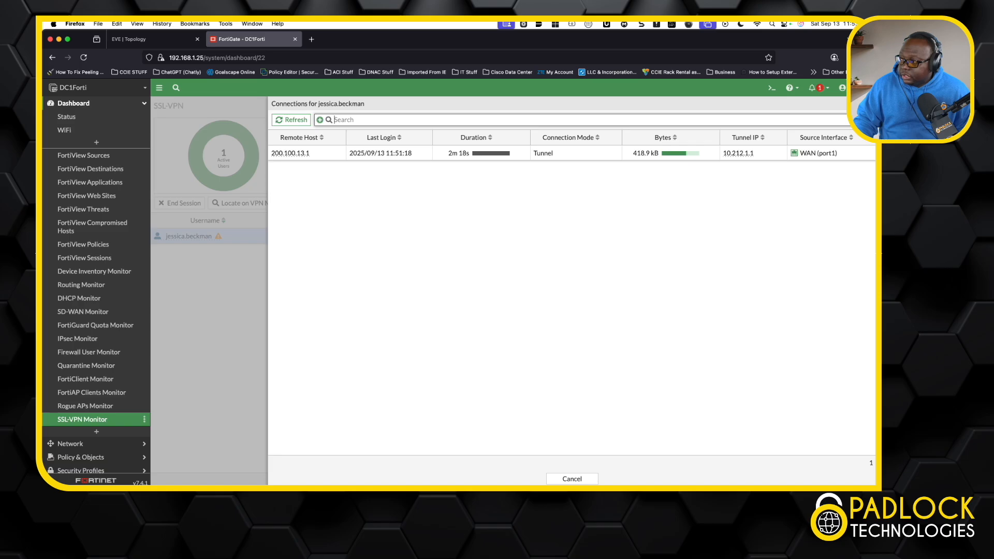
key(Escape)
Show the VPN event logs matching the active user's session, and look through the Forward Traffic log.
right_click(263, 241)
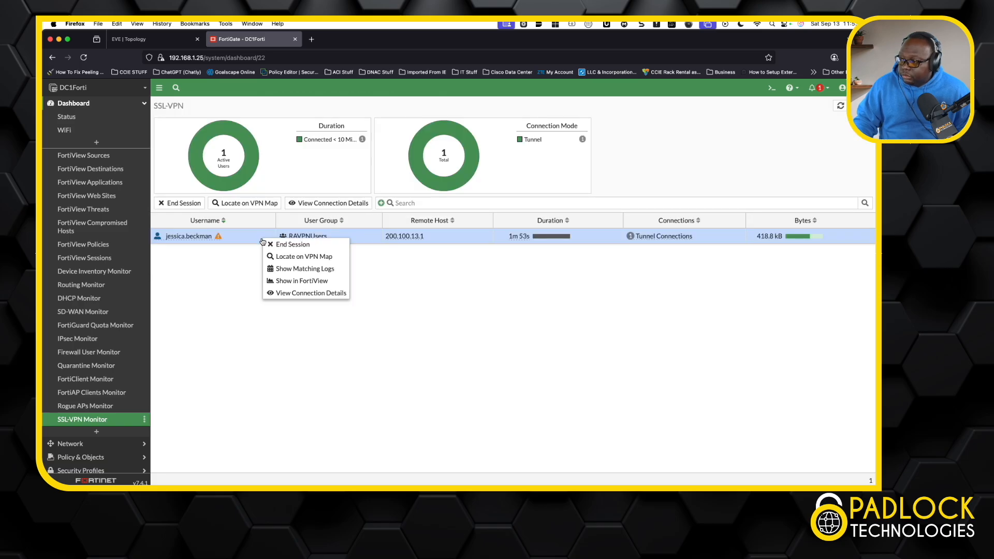
click(310, 270)
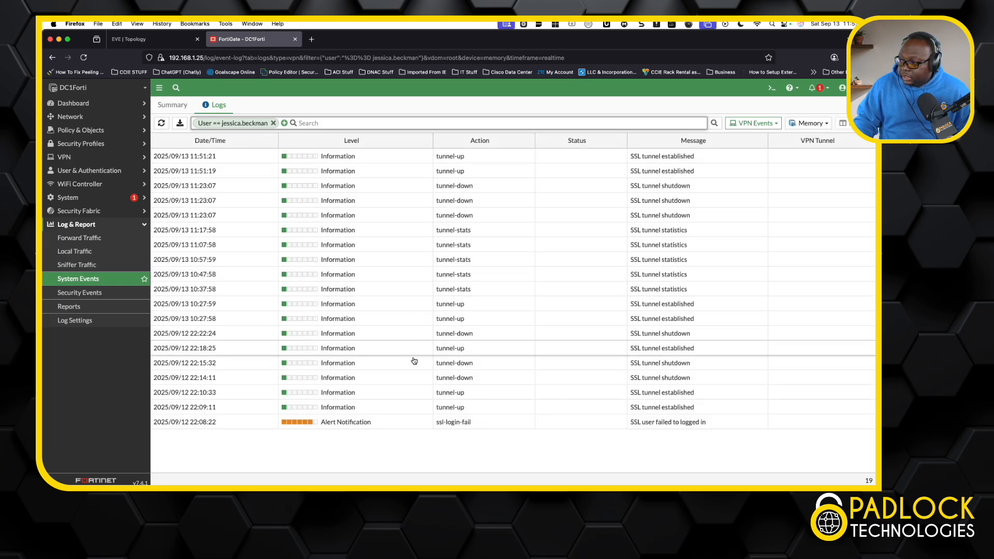
click(83, 239)
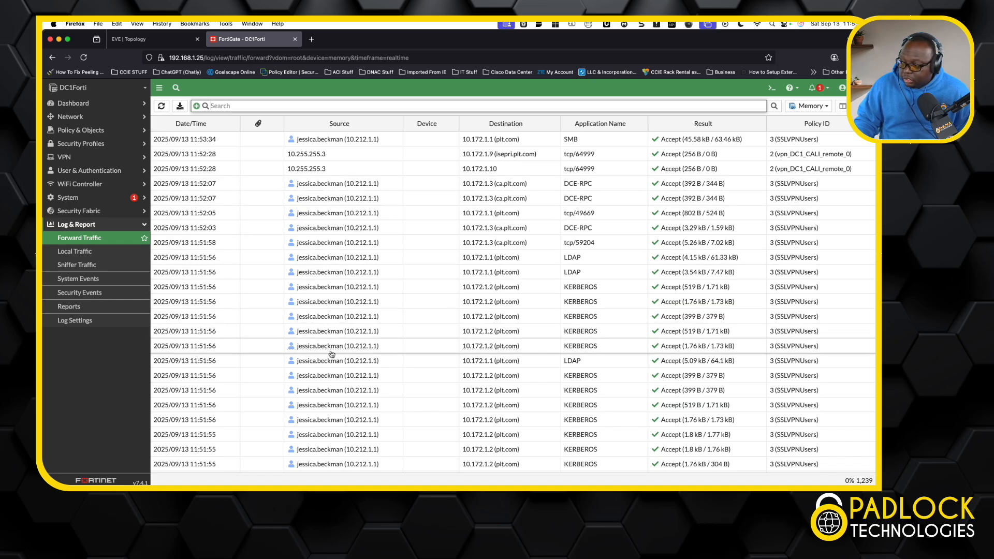
scroll(333, 342, down, 3)
scroll(332, 355, up, 3)
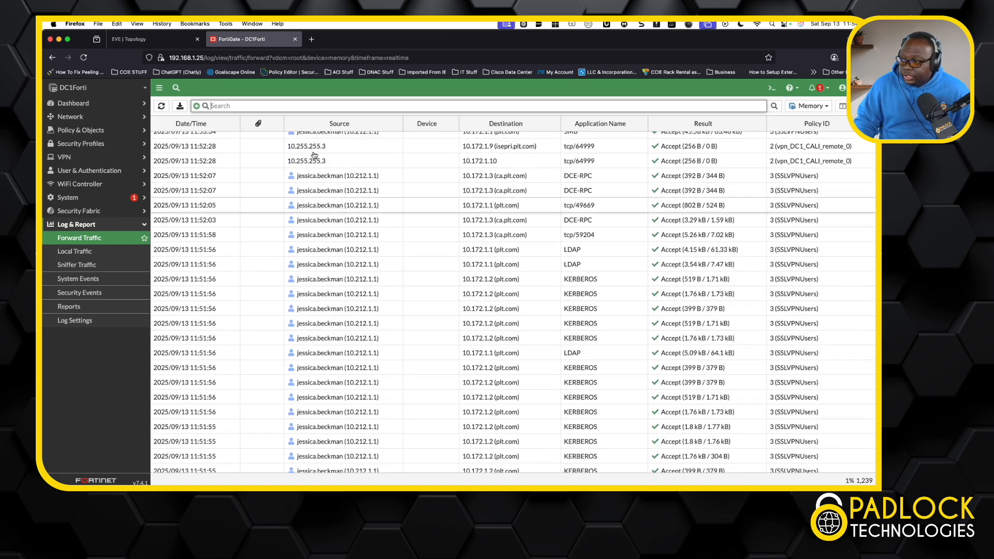
Filter the Forward Traffic log by the User column for the connected VPN user and look through the matching entries.
click(206, 106)
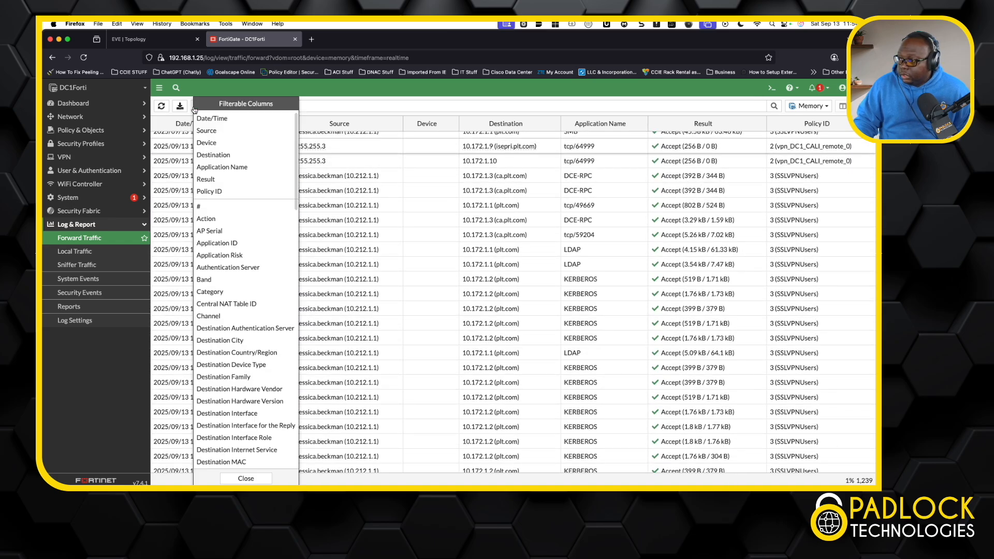
scroll(236, 355, down, 1)
scroll(236, 355, down, 10)
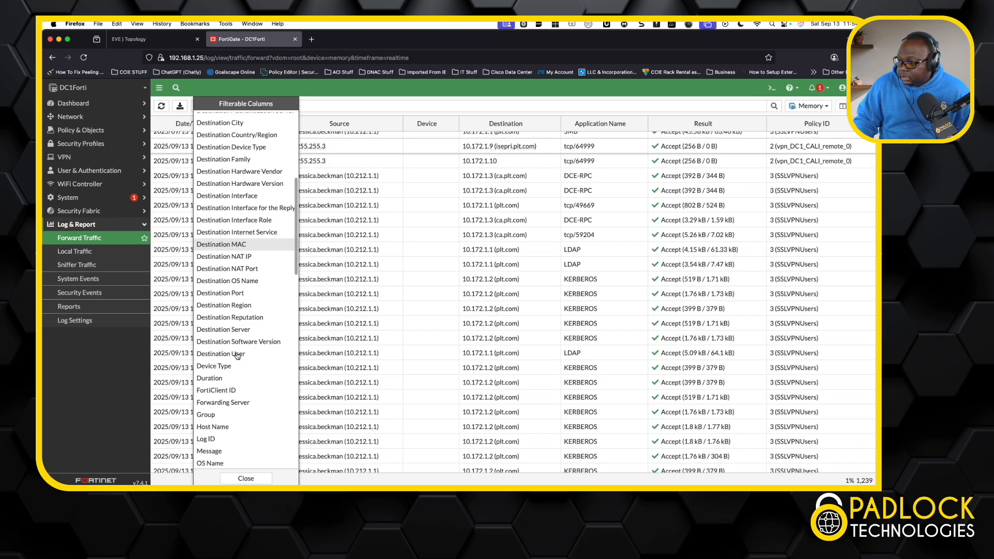
scroll(237, 356, down, 10)
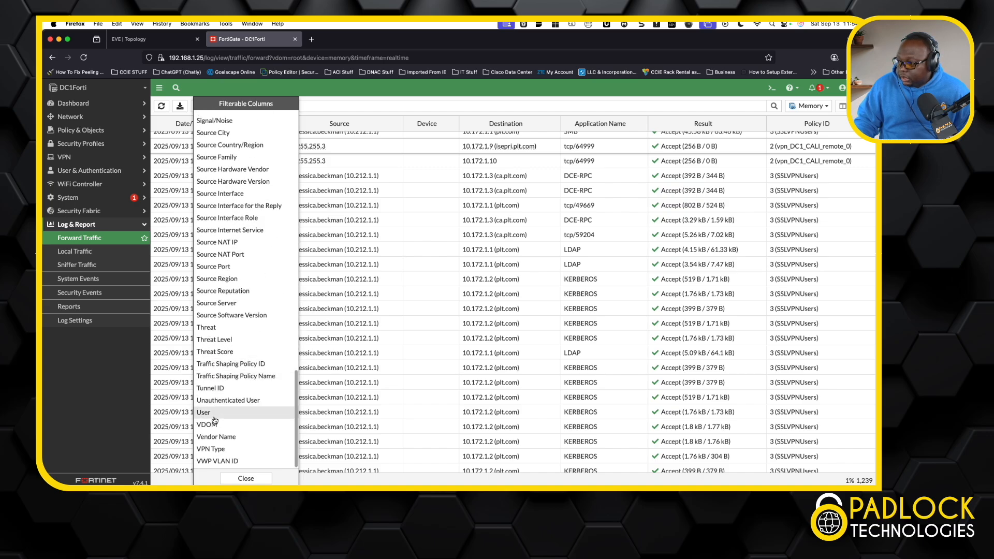
click(214, 417)
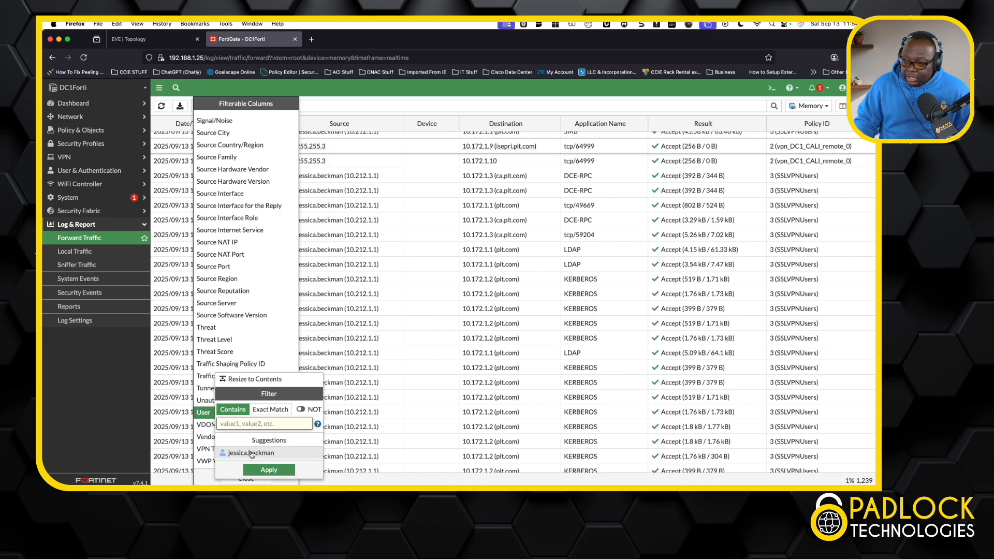
click(251, 453)
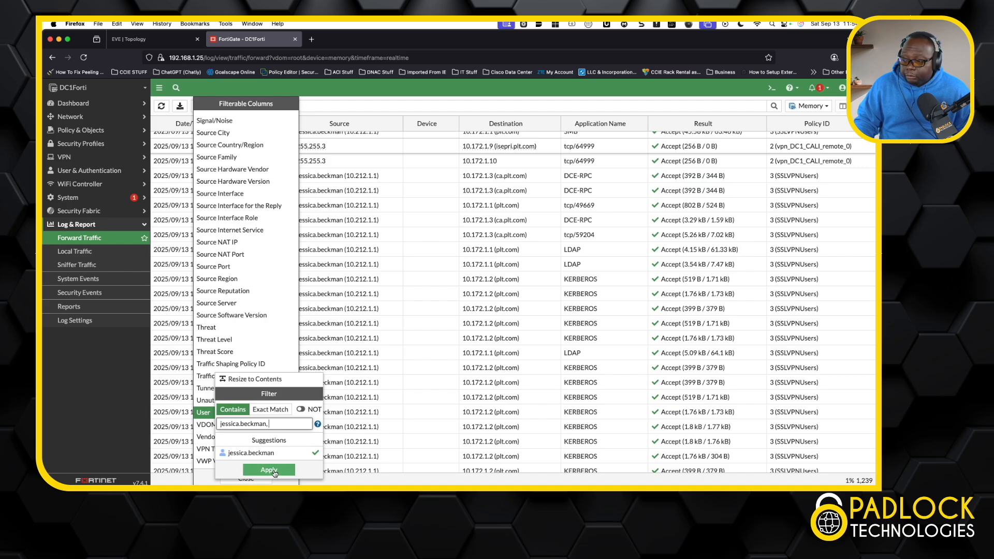
click(273, 474)
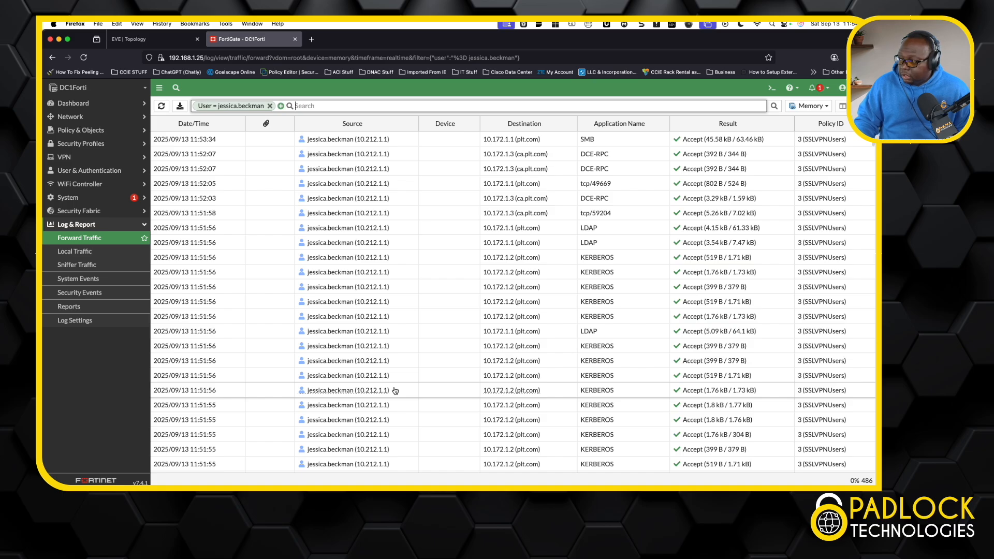
scroll(395, 391, down, 10)
scroll(395, 391, up, 10)
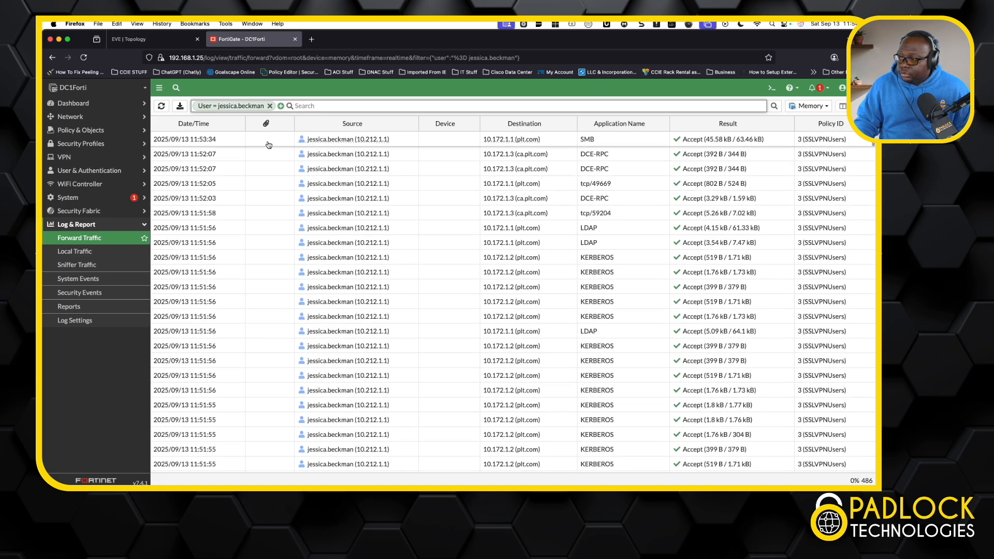
Switch to the EVE topology, return to the home office PC's remote desktop and minimize FortiClient.
click(167, 43)
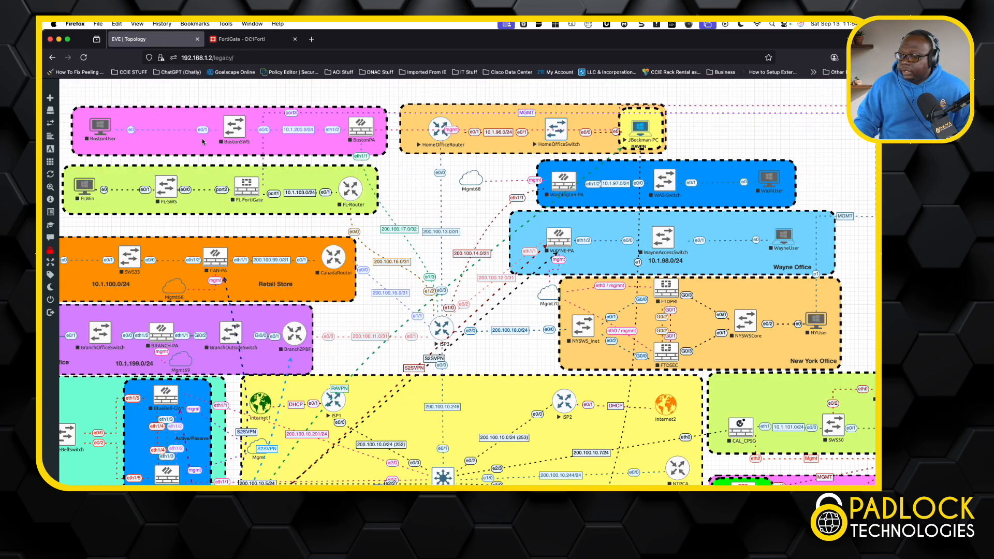
click(638, 130)
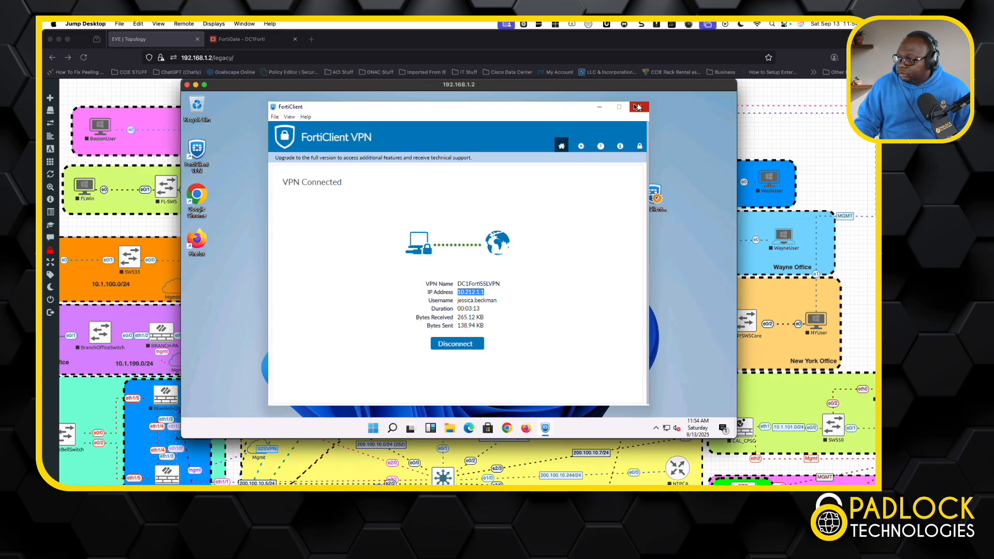
click(602, 108)
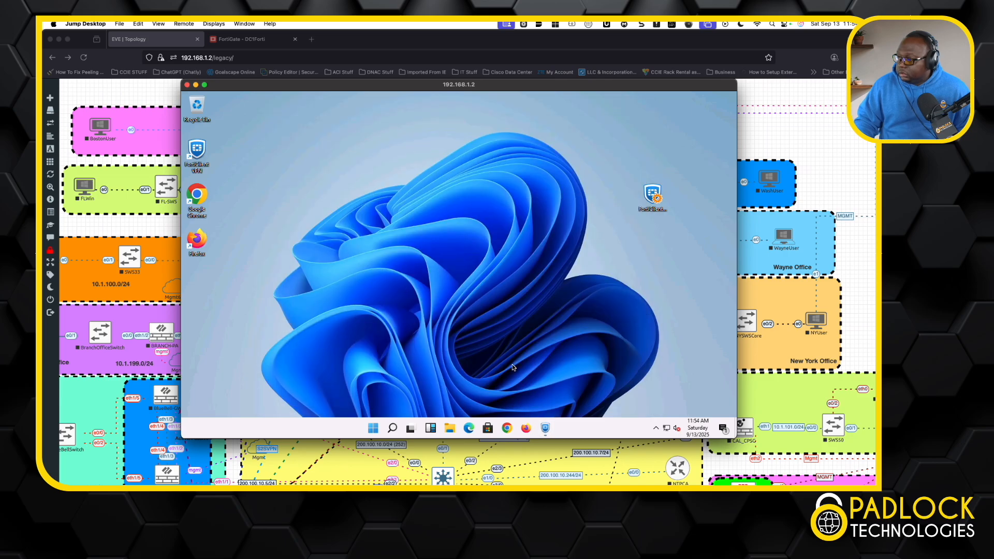
Run cmd on the home office PC to open a command prompt and ping 10.172.1.1.
right_click(373, 427)
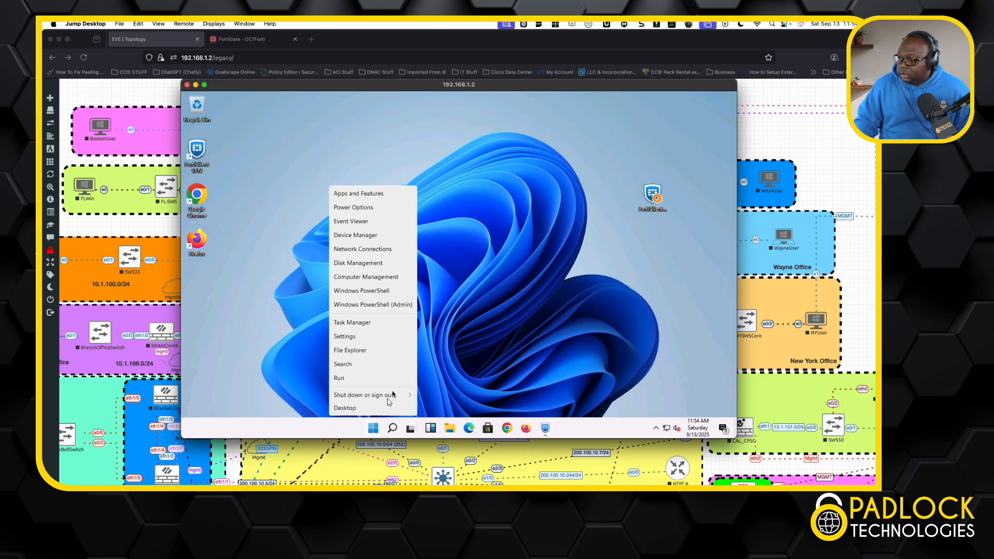
click(389, 380)
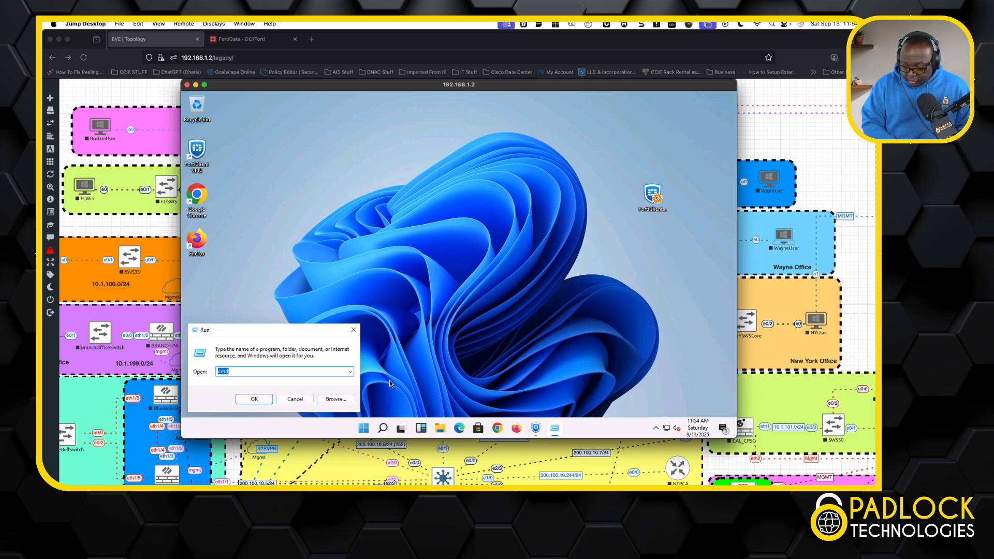
key(Return)
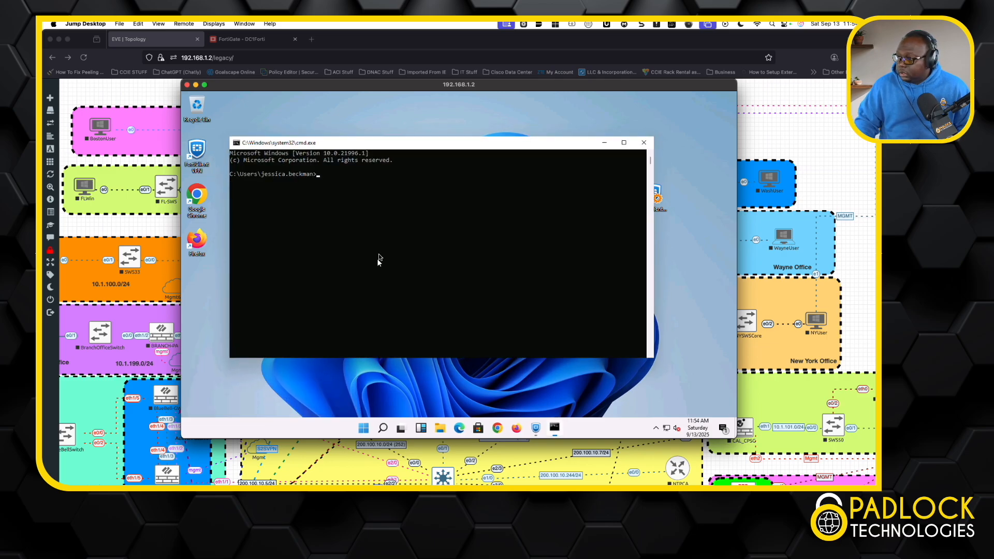
text(ping)
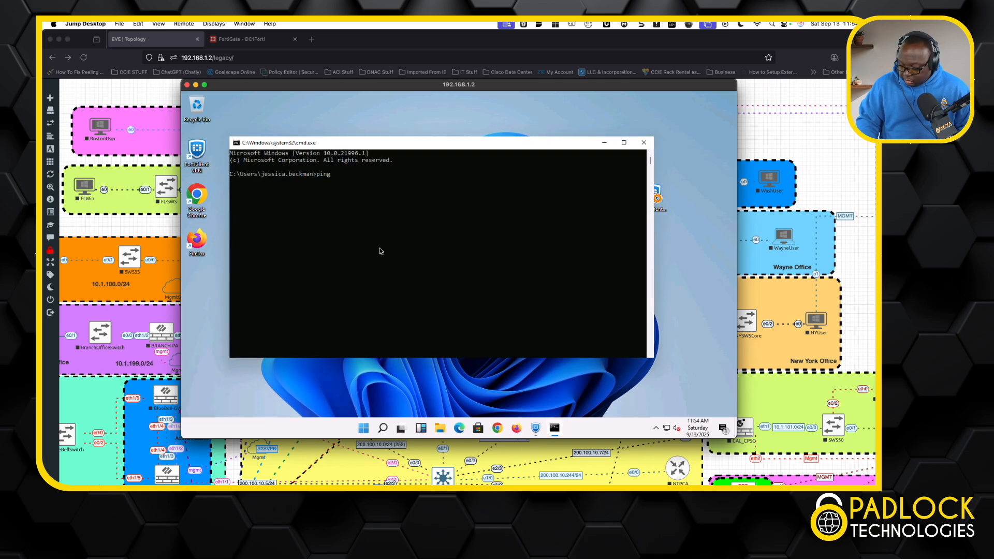
text( 10.172.1)
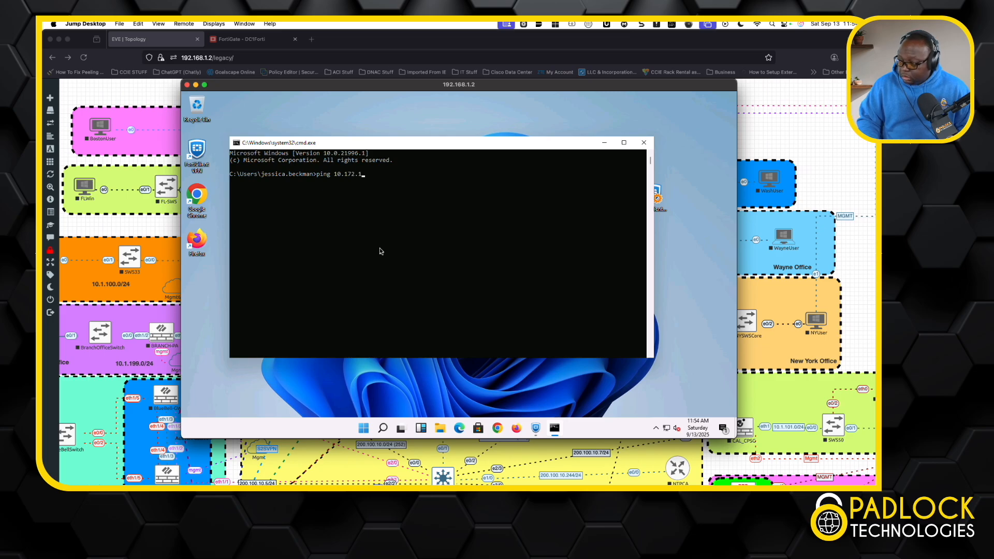
text(.1)
key(Return)
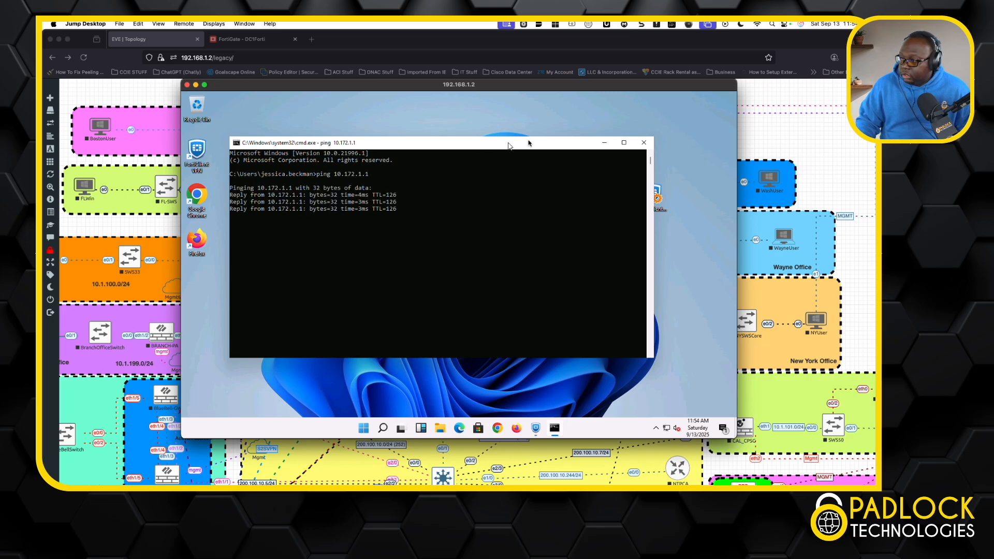
Ping 10.172.1.2 from the home office PC, and close the command prompt.
key(Up)
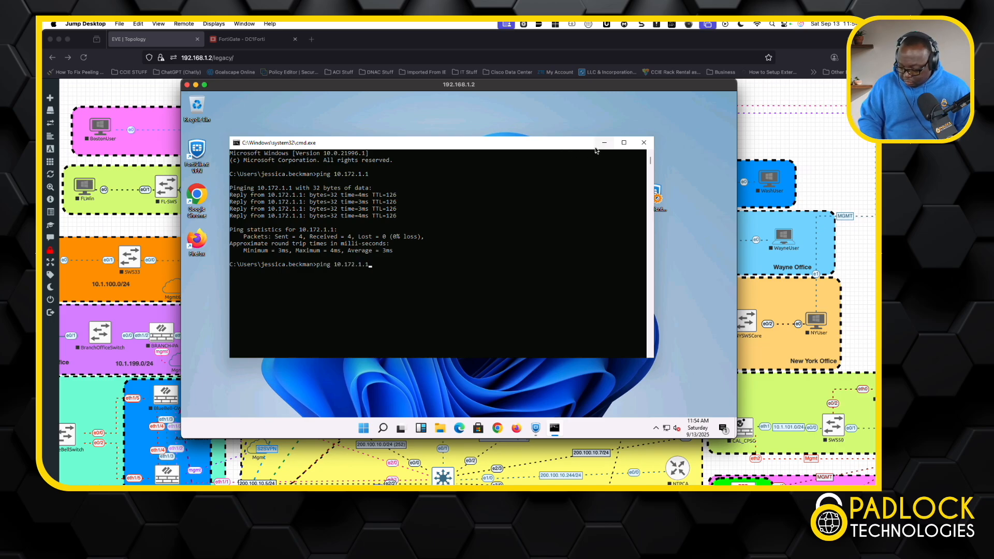
key(BackSpace)
text(2)
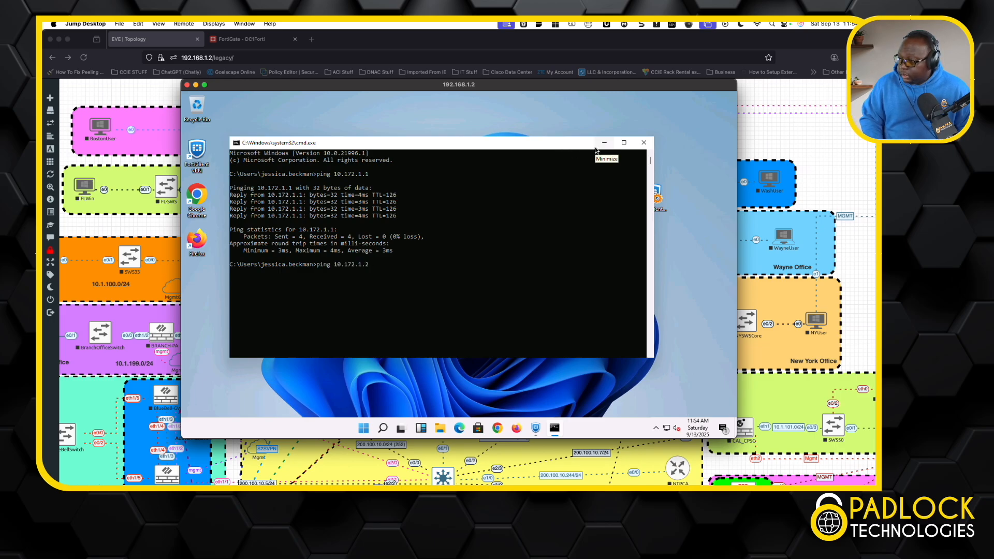
key(Return)
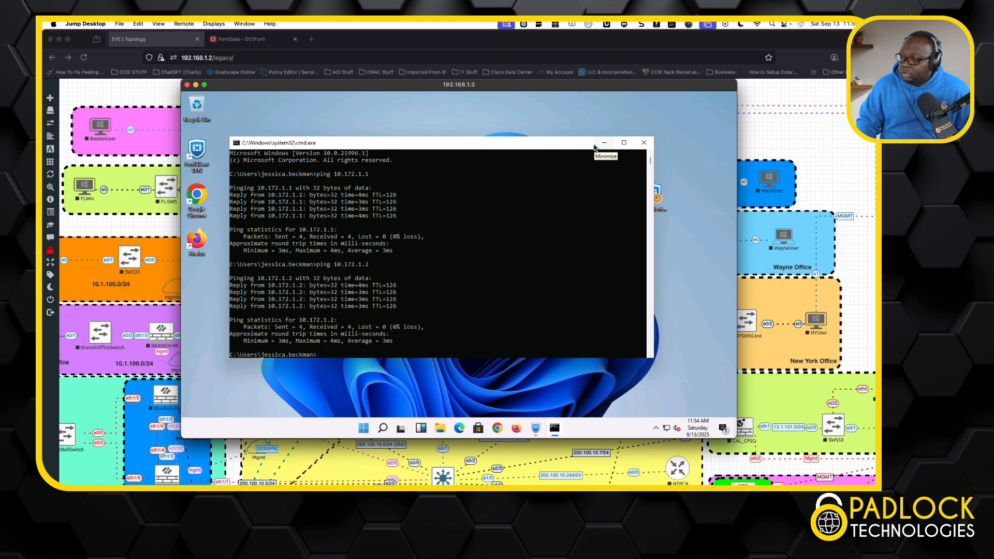
click(643, 142)
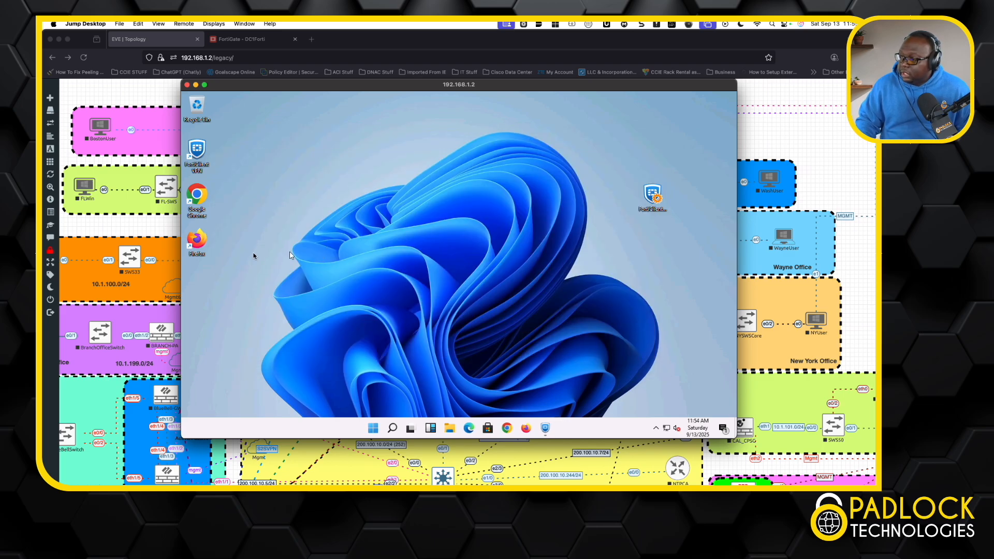
Open Firefox on the home office PC, decline making it the default browser without being asked again, and dismiss the previous-tabs notice.
double_click(196, 240)
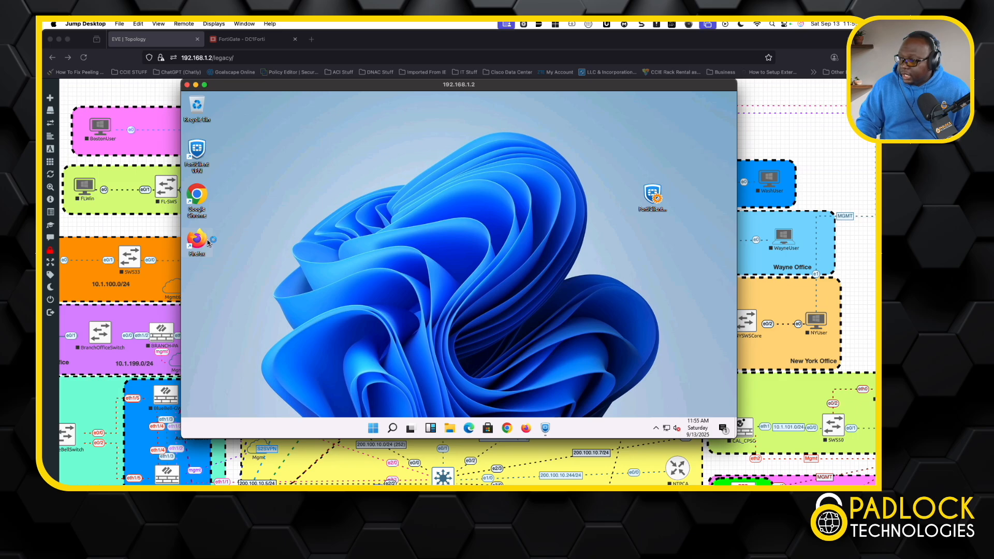
scroll(182, 293, down, 2)
scroll(121, 381, down, 1)
scroll(121, 380, left, 1)
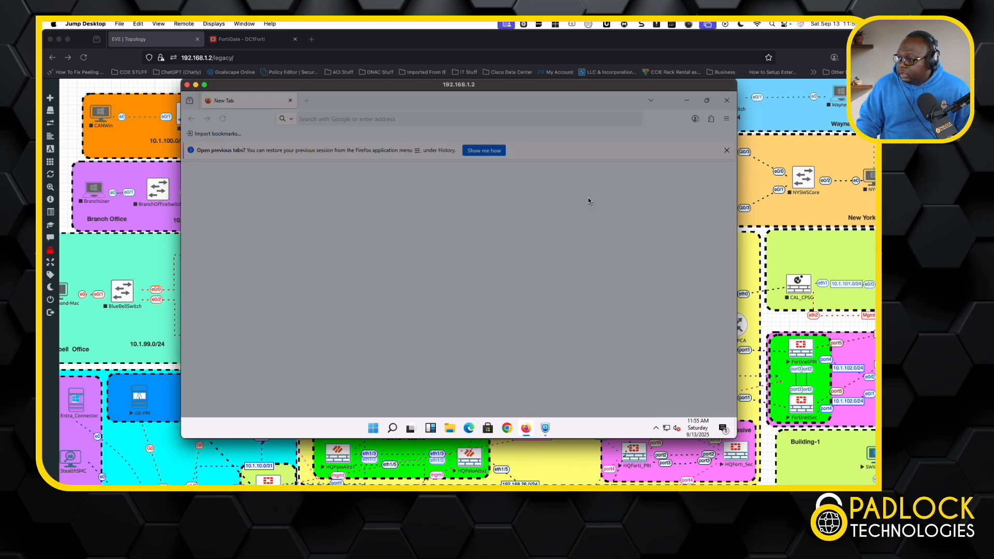
click(409, 200)
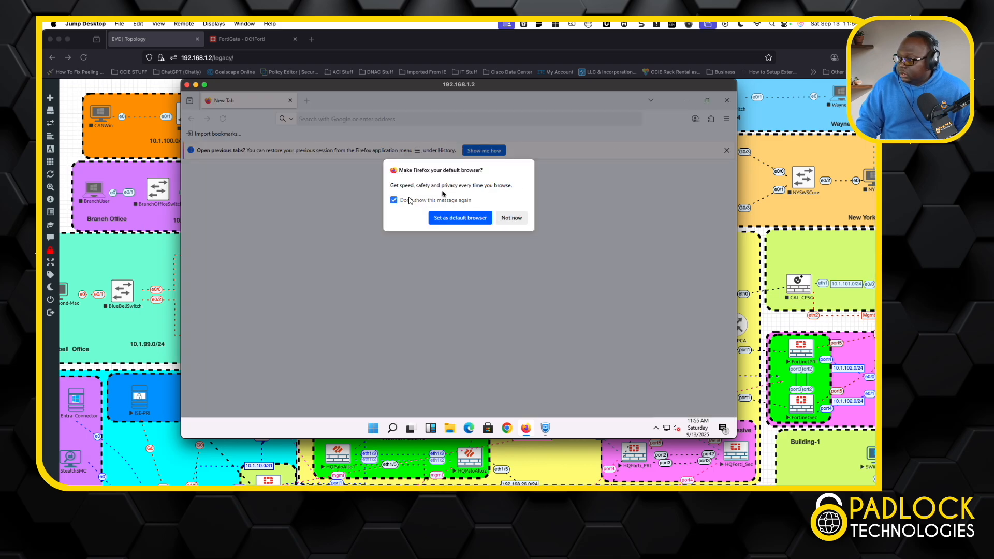
click(511, 218)
click(727, 150)
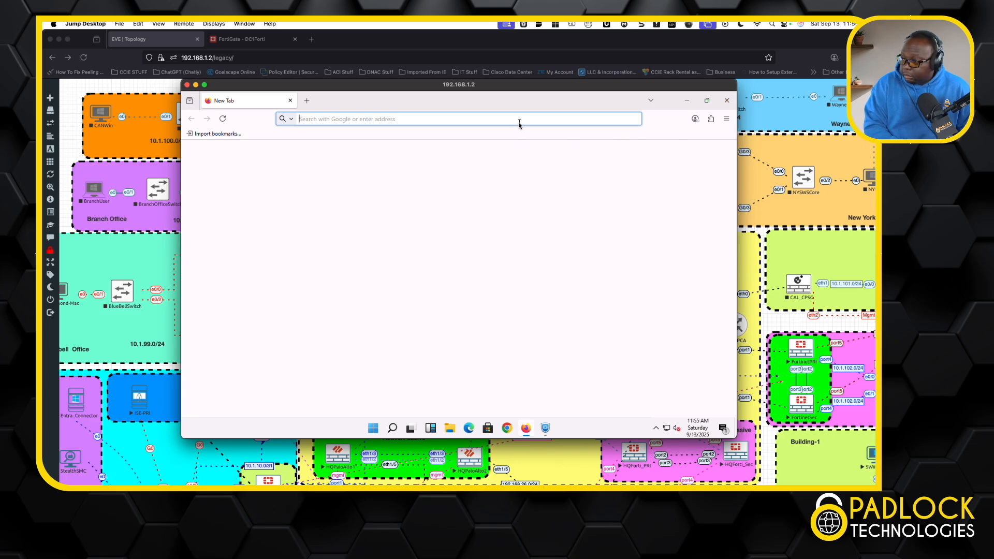
text(httpsd:)
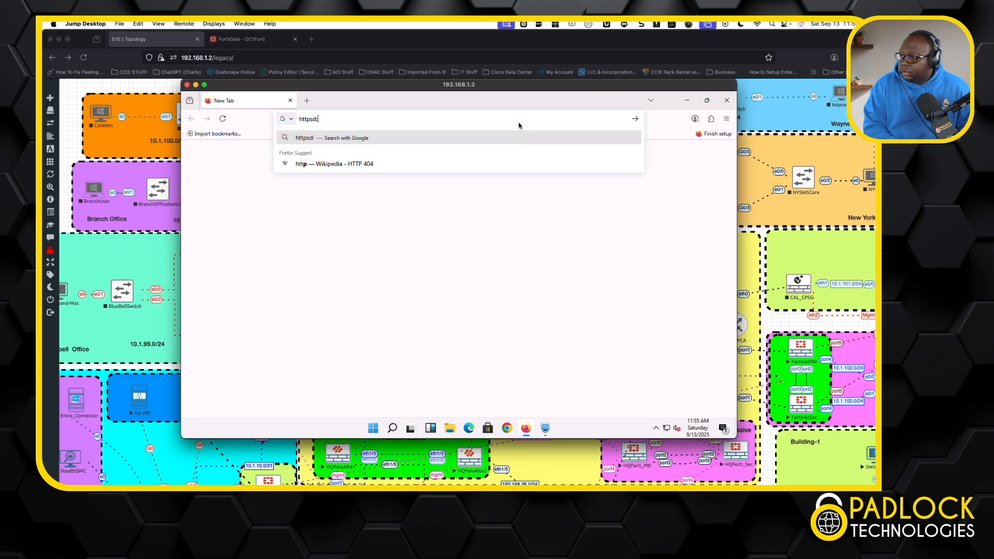
key(BackSpace)
key(BackSpace)
key(BackSpace)
text(s:)
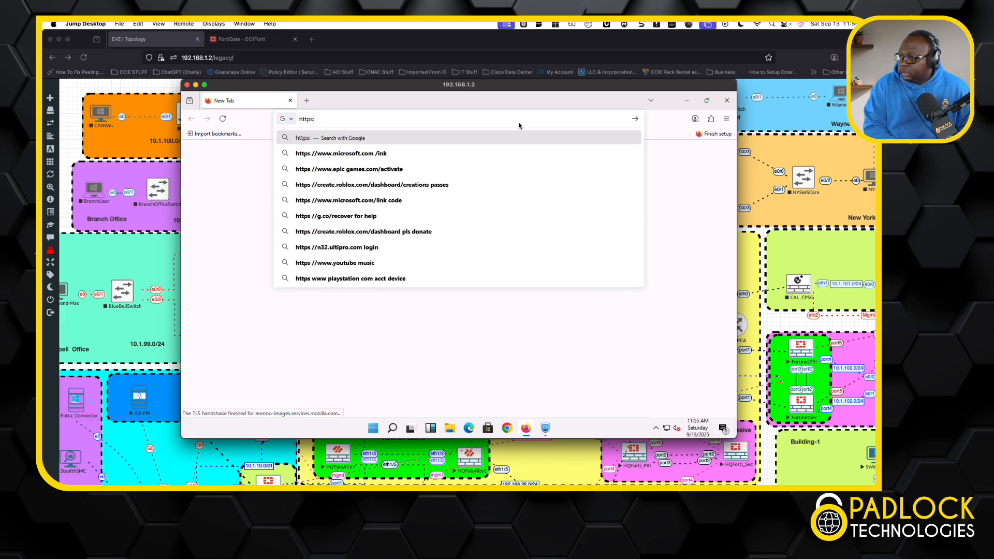
text(//isepri.plt.com)
key(Return)
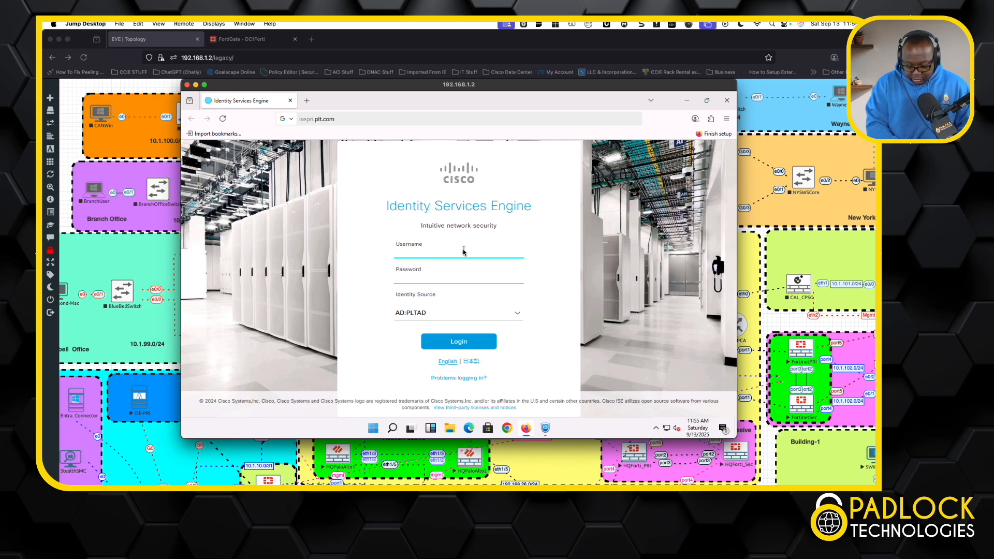
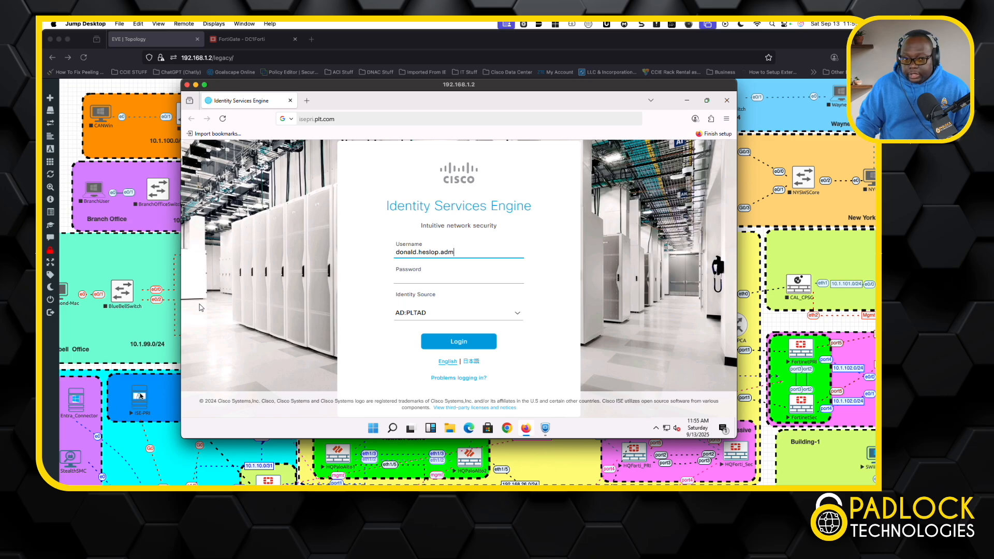
Log in to Identity Services Engine with the administrator's username and account password, and decline saving the password.
click(480, 280)
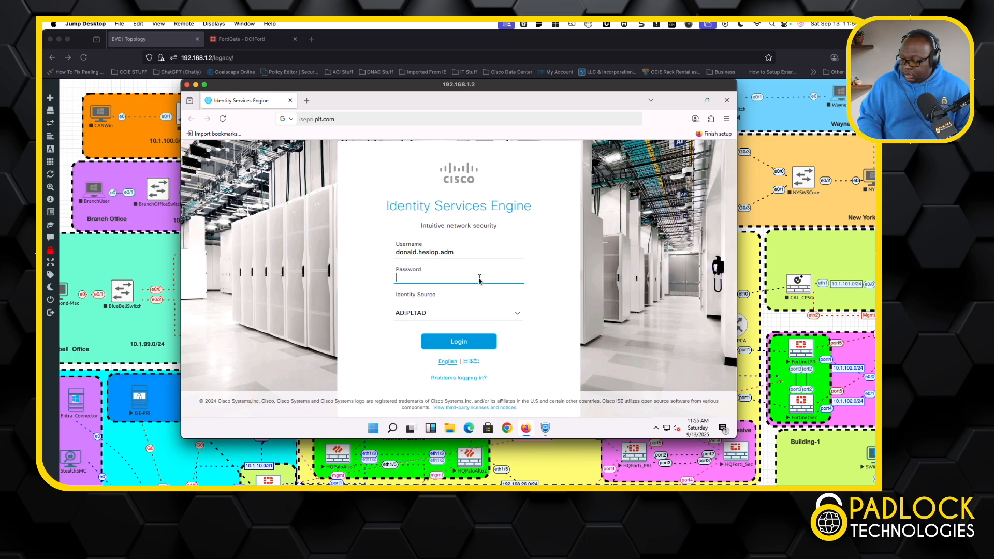
text(•••••••)
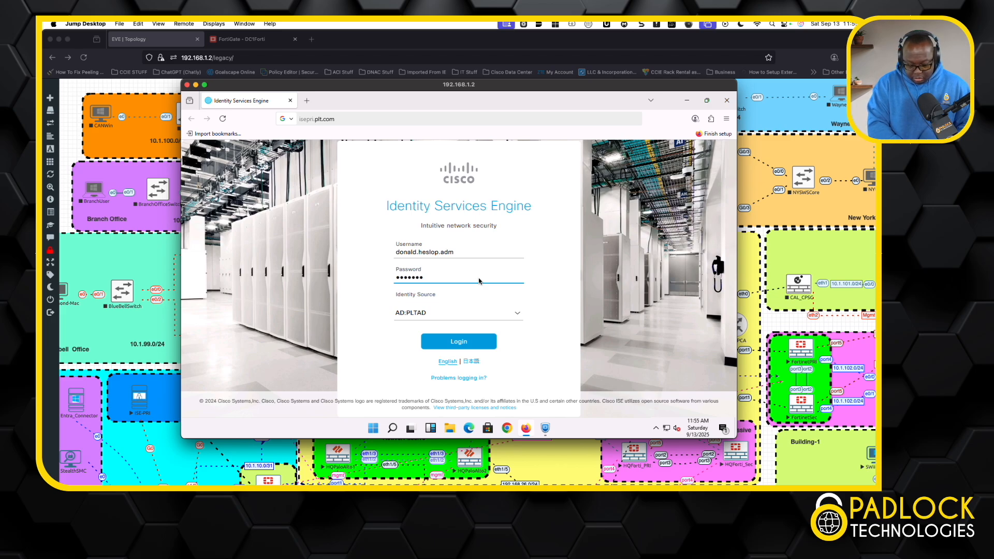
key(BackSpace)
key(BackSpace)
key(BackSpace)
key(BackSpace)
key(BackSpace)
key(BackSpace)
key(BackSpace)
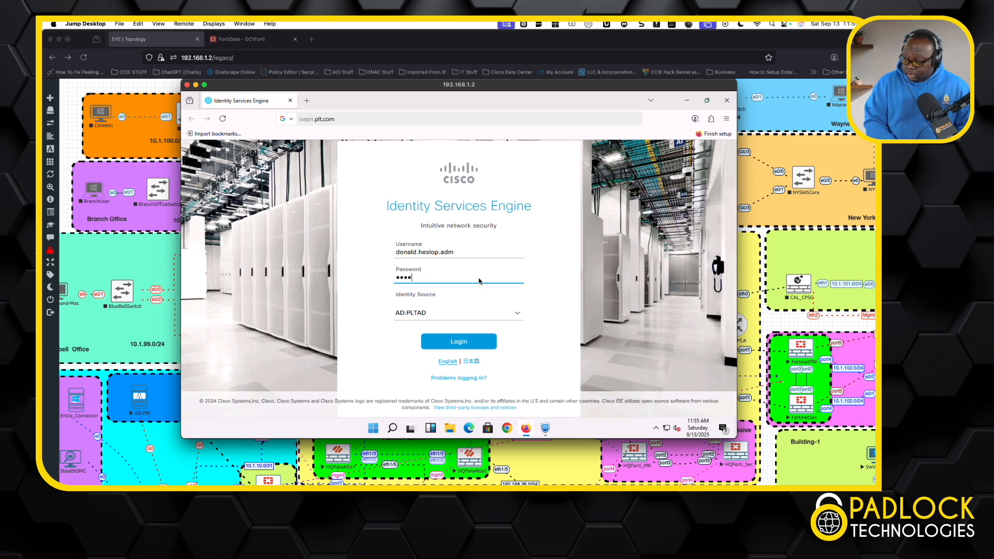
text(••••••••)
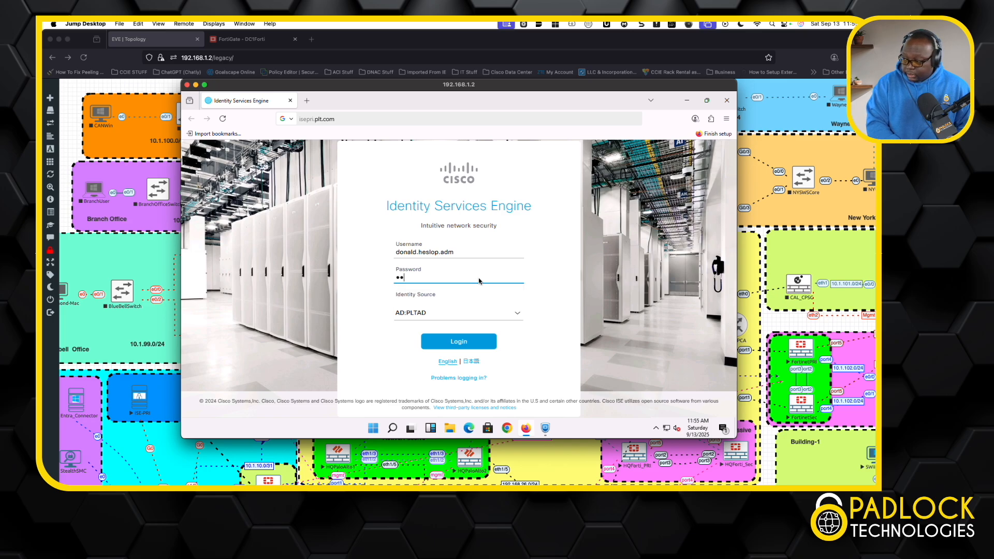
text(••)
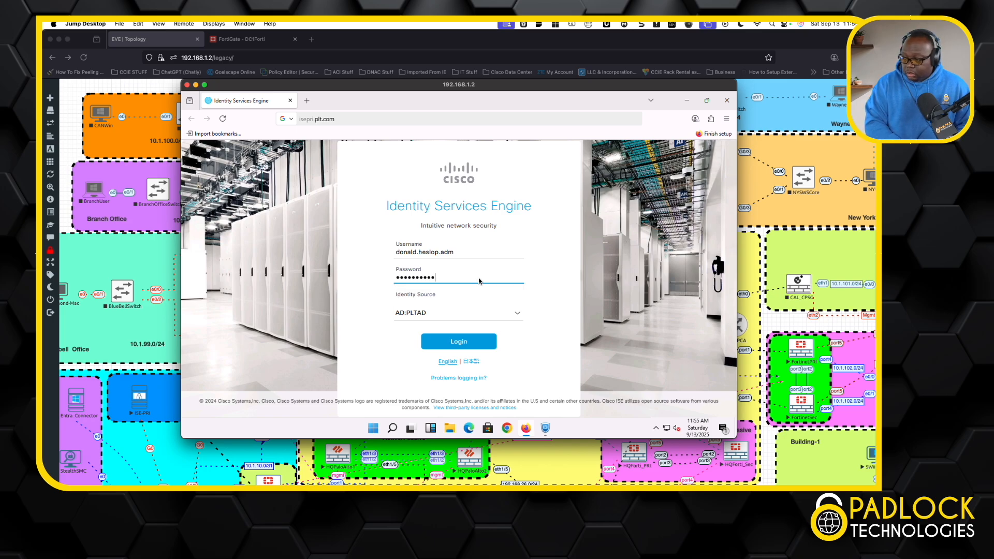
key(Return)
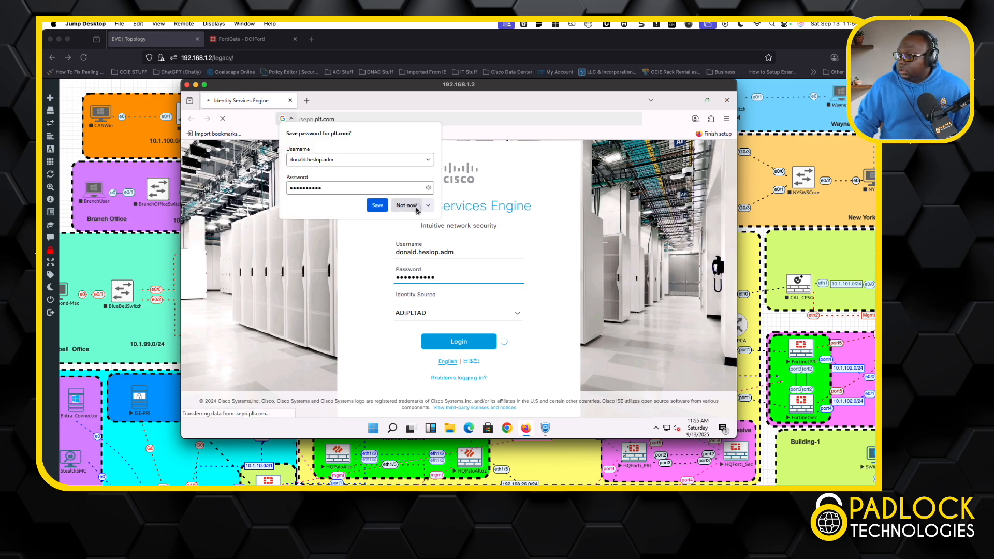
click(417, 209)
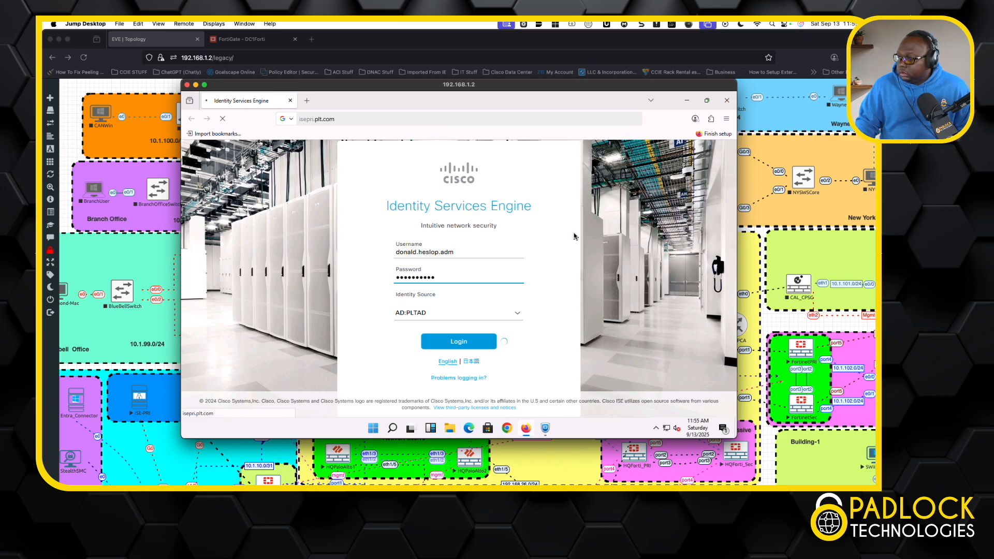